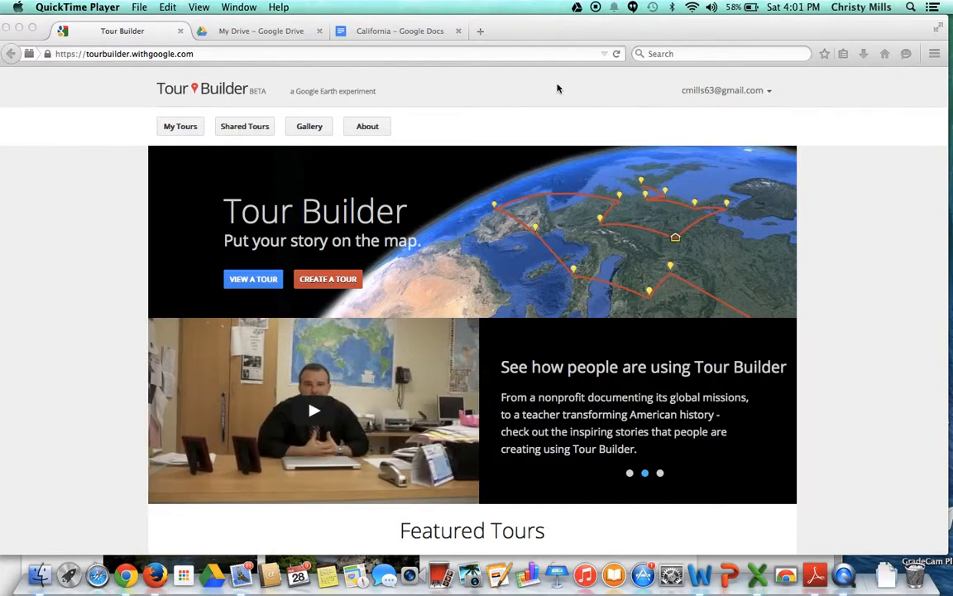
# Step: Browse the My Tours, Gallery and About pages of the site
pyautogui.click(175, 133)
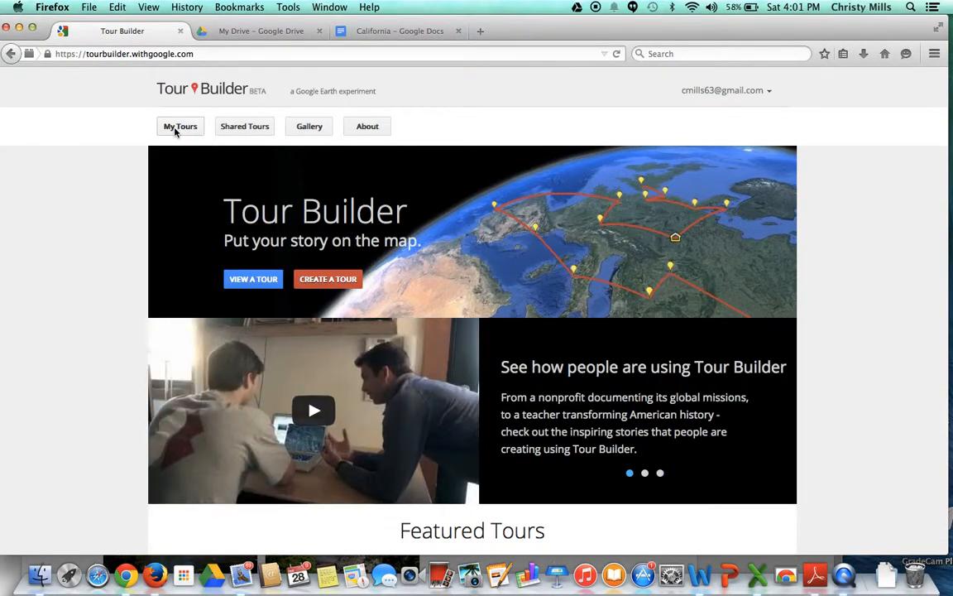
pyautogui.click(178, 127)
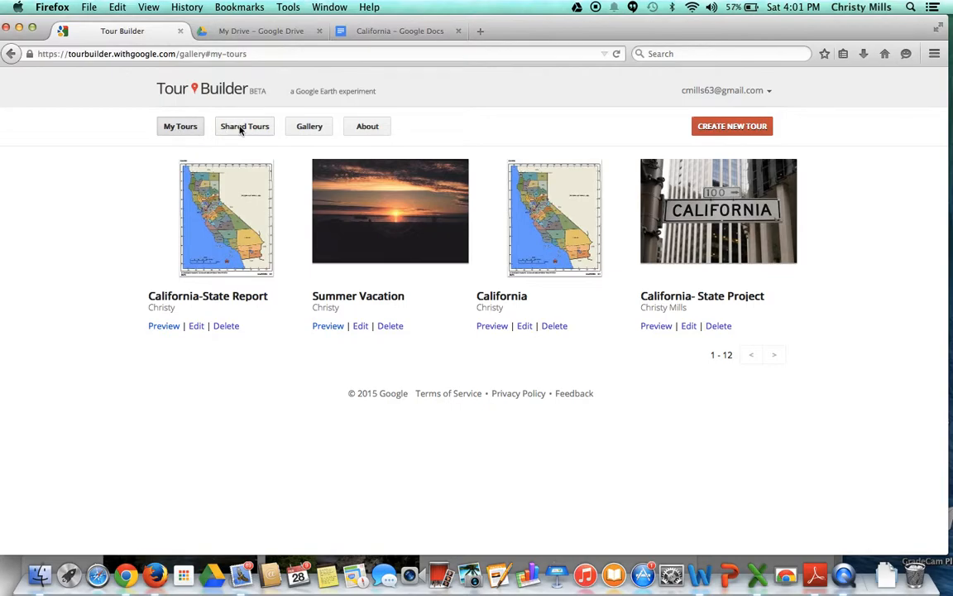
pyautogui.click(308, 128)
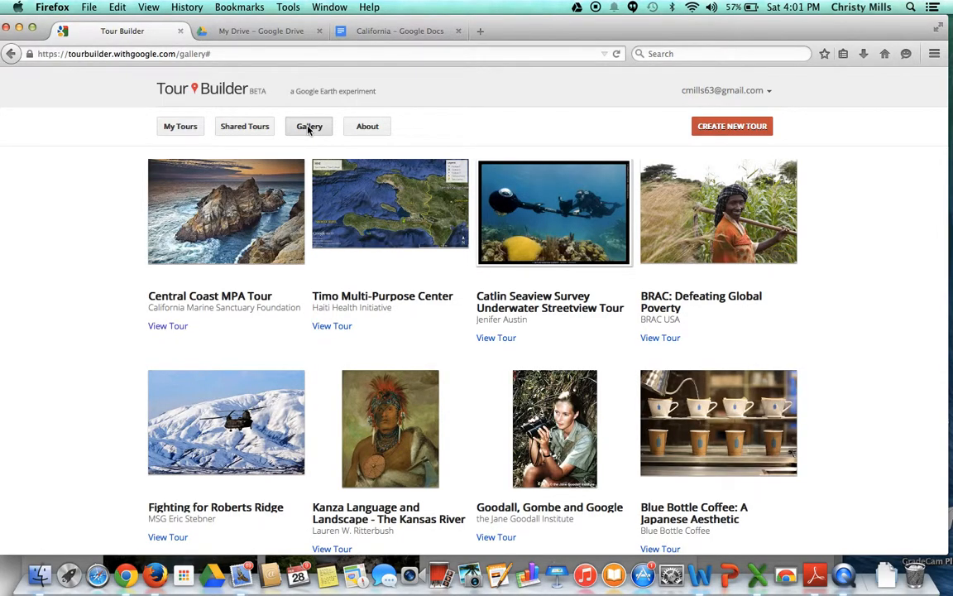
pyautogui.click(366, 128)
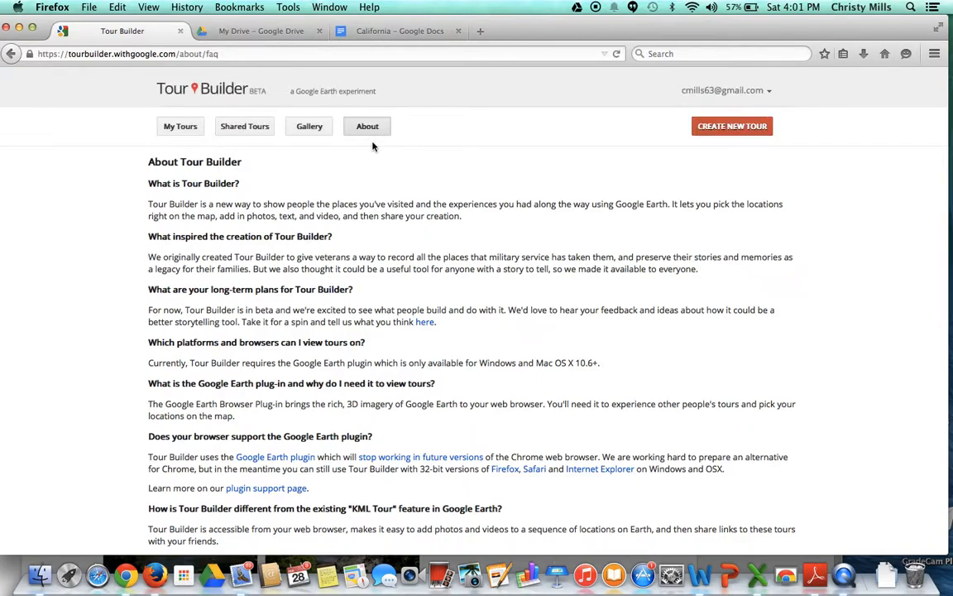
# Step: Create a new tour named California with the author's first name filled in
pyautogui.click(723, 129)
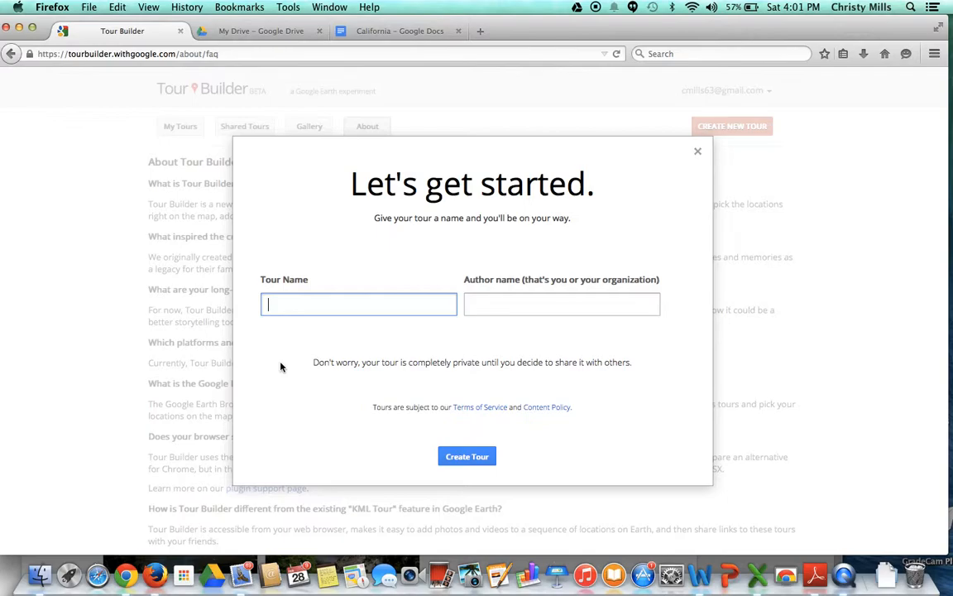
pyautogui.write('California')
pyautogui.click(491, 305)
pyautogui.write('Christy')
pyautogui.click(469, 457)
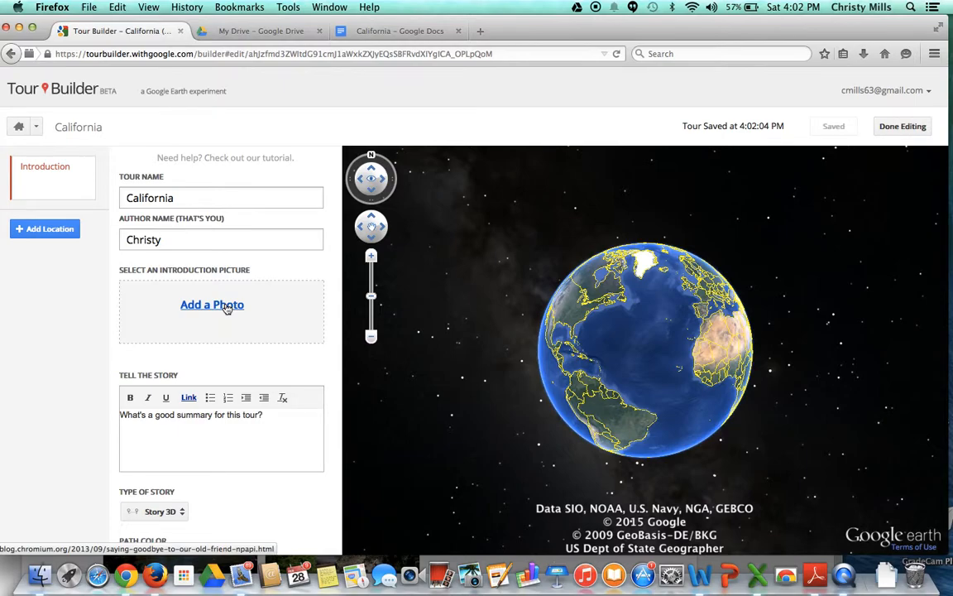
# Step: Switch to the California document in Google Docs and review its state report text and images
pyautogui.click(372, 33)
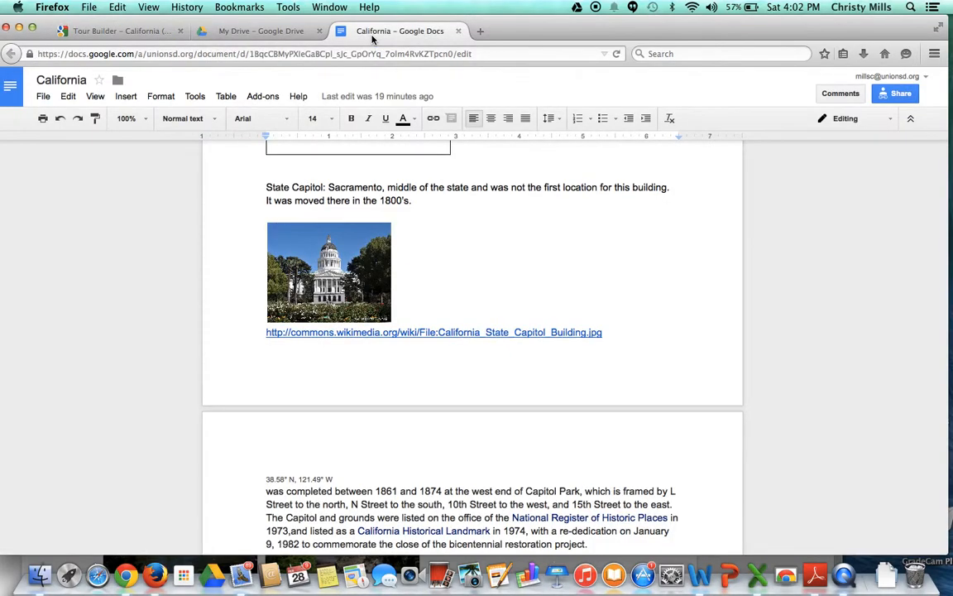
pyautogui.scroll(-5, 381, 238)
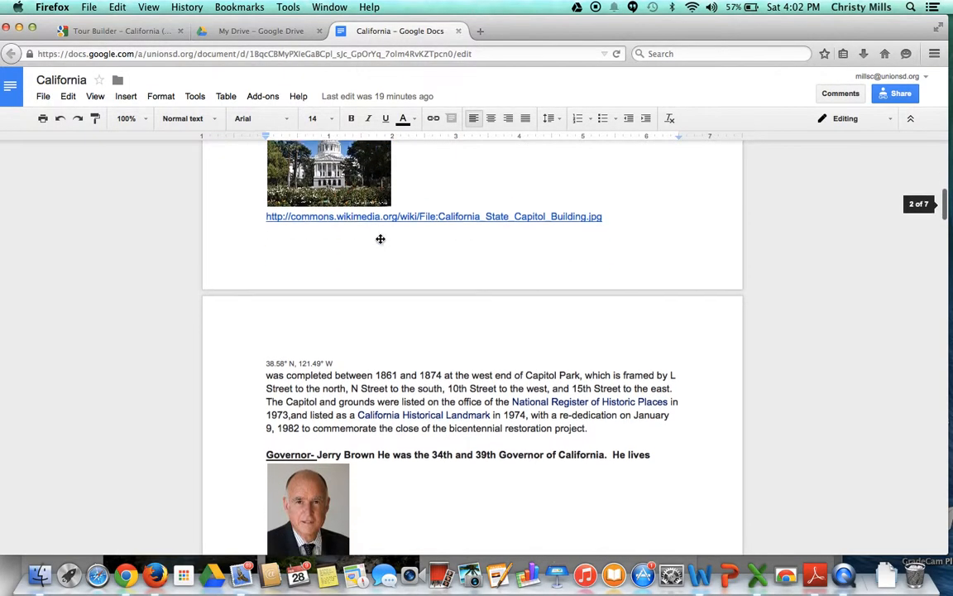
pyautogui.scroll(-7, 380, 238)
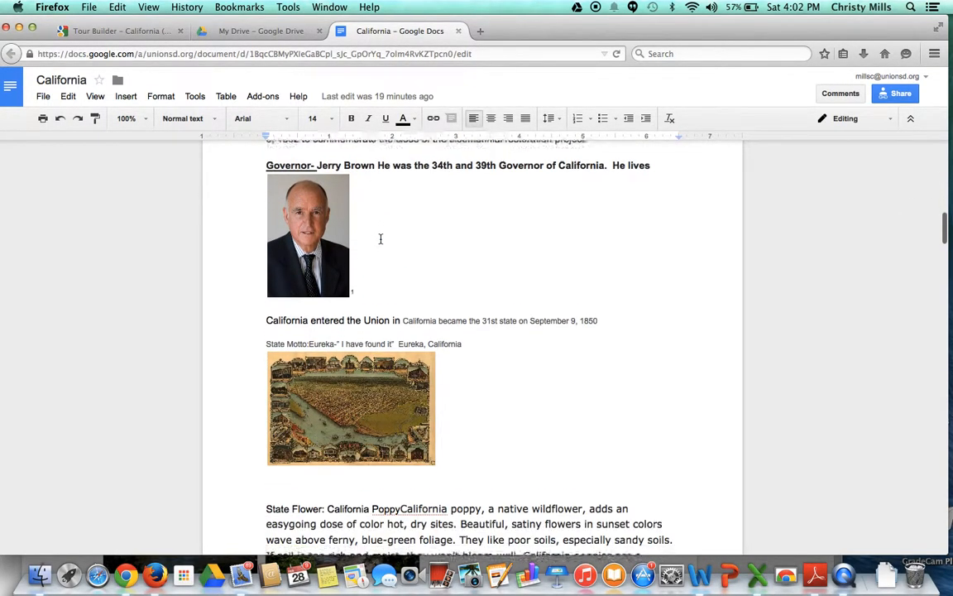
pyautogui.scroll(-4, 380, 238)
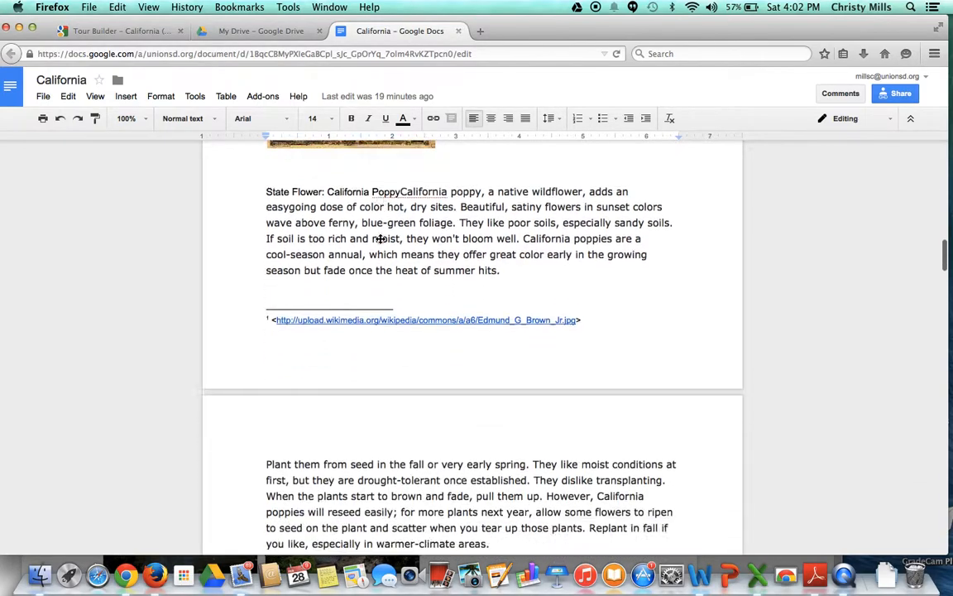
pyautogui.scroll(2, 380, 238)
pyautogui.scroll(2, 381, 238)
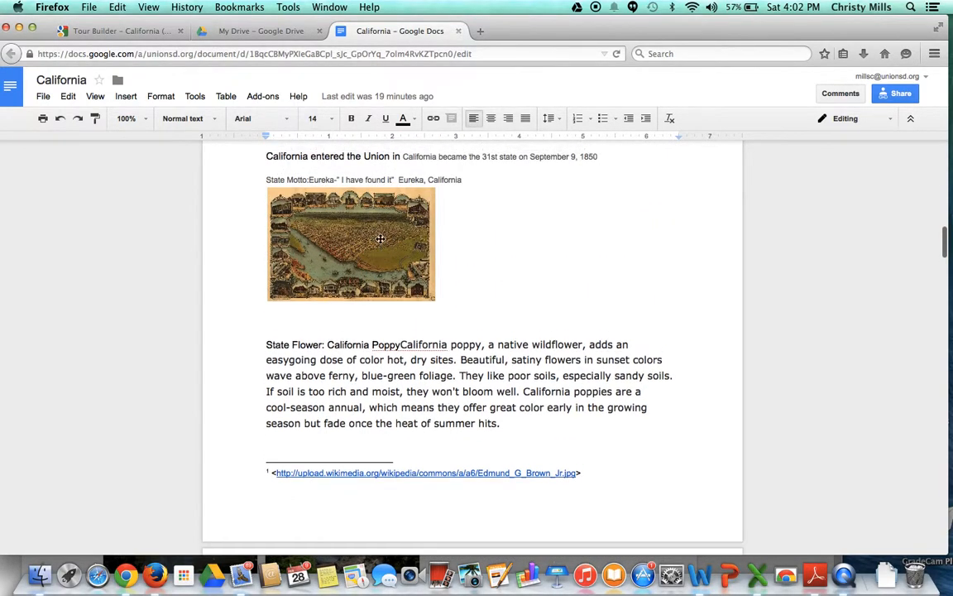
# Step: Back in Tour Builder, search images for California and use the state outline with the bear as the introduction picture
pyautogui.click(114, 31)
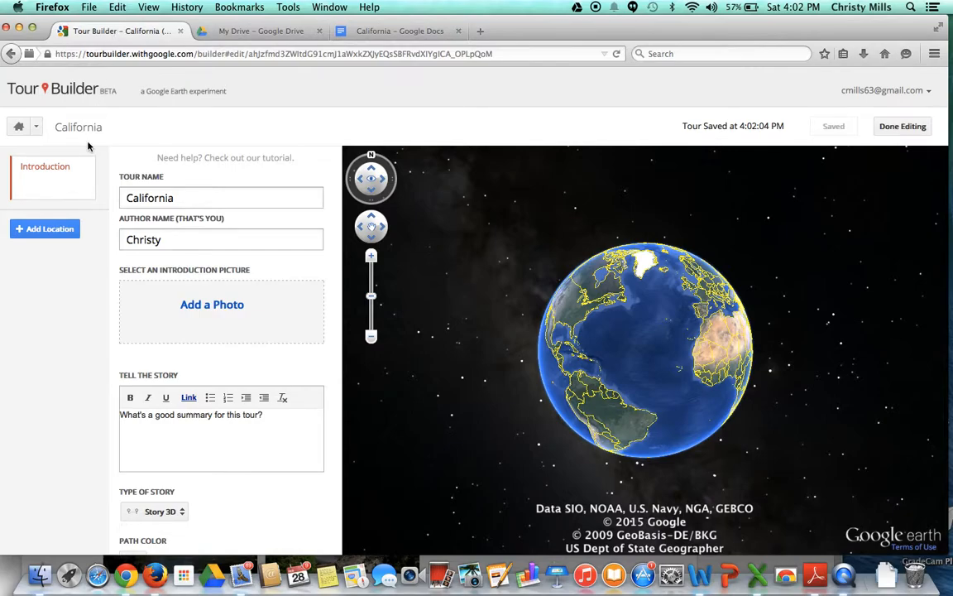
pyautogui.click(191, 308)
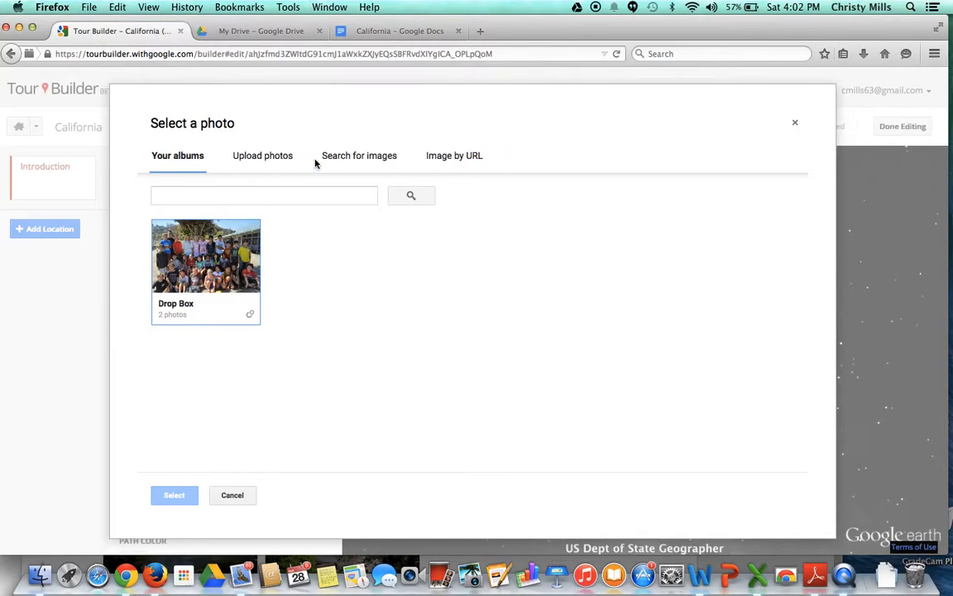
pyautogui.click(342, 161)
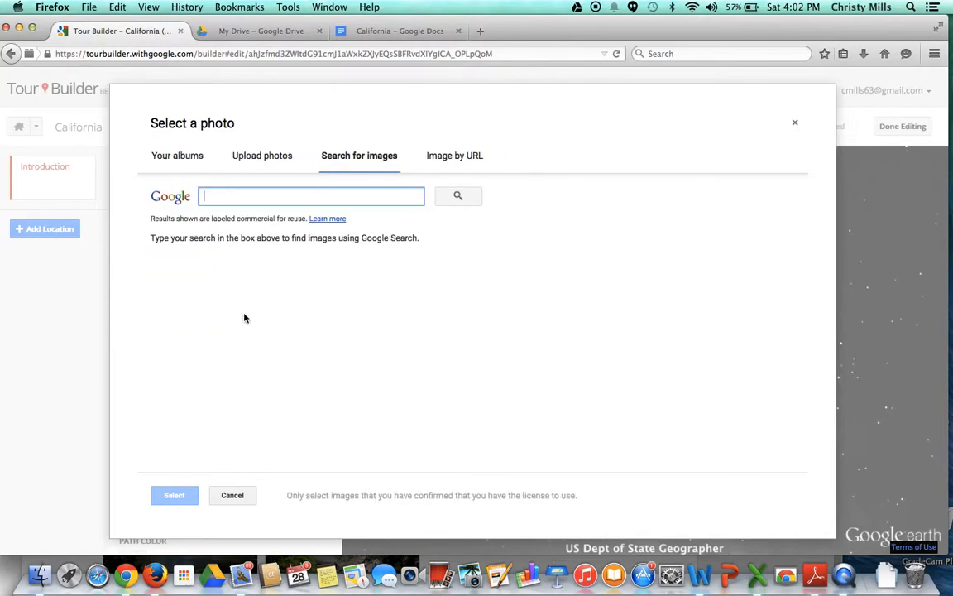
pyautogui.write('Cali')
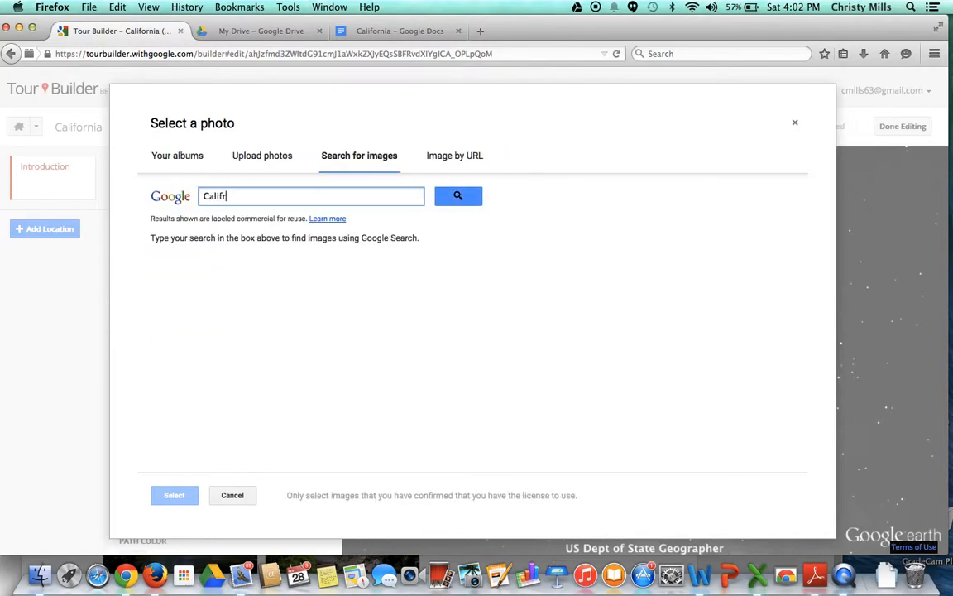
pyautogui.write('fornia')
pyautogui.click(467, 198)
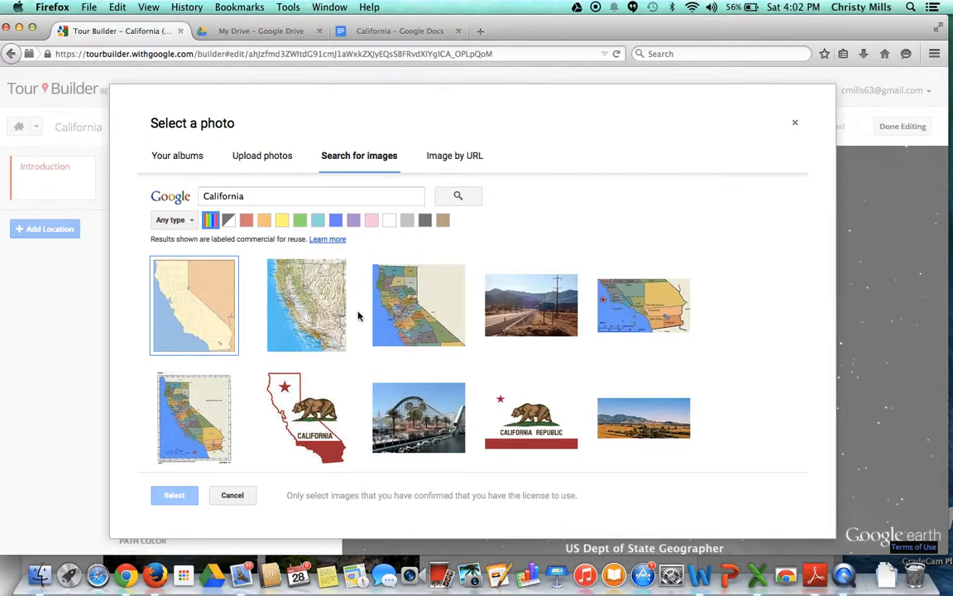
pyautogui.click(279, 382)
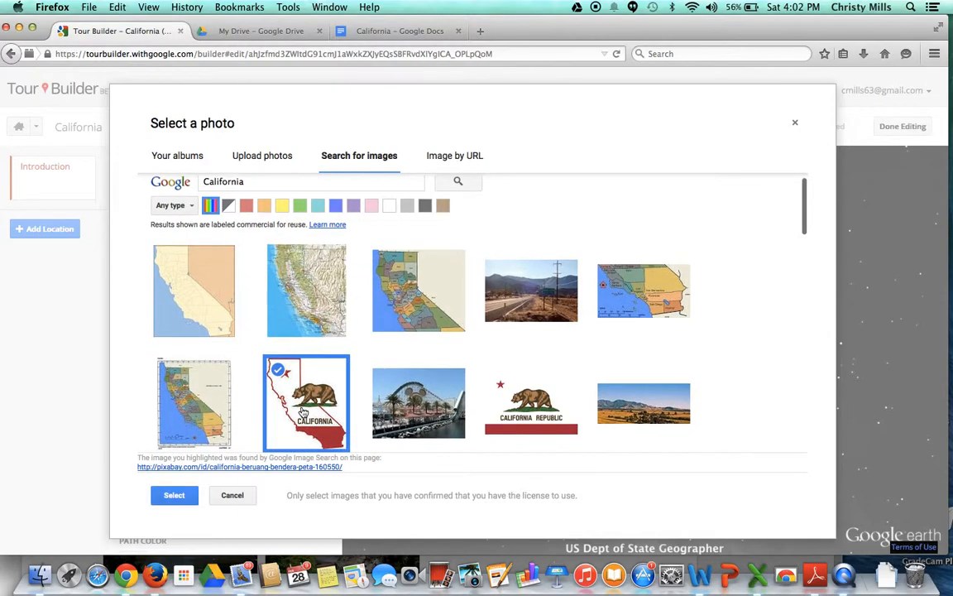
pyautogui.click(172, 496)
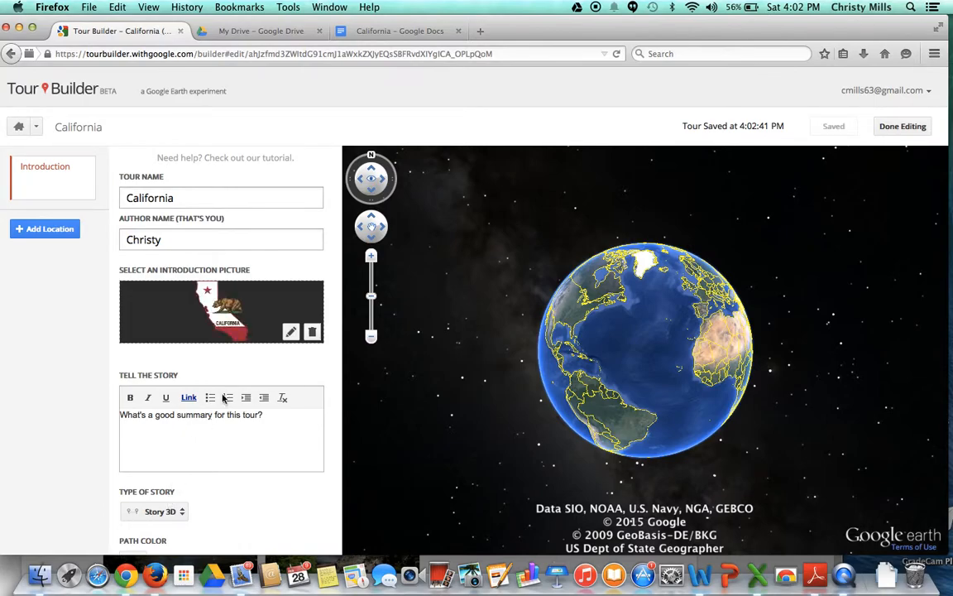
# Step: View the introduction picture in full screen and close it again
pyautogui.moveTo(219, 310)
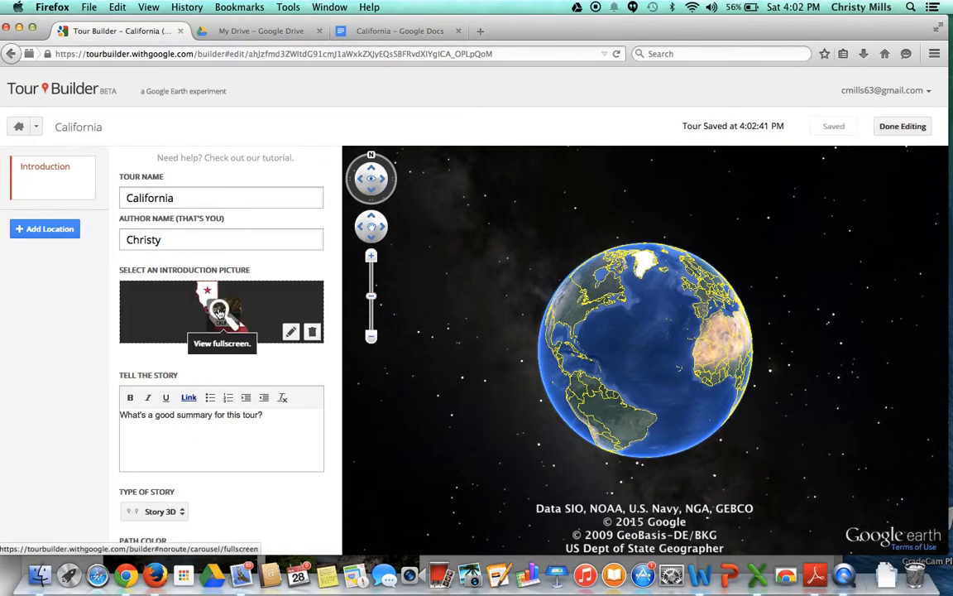
pyautogui.click(219, 310)
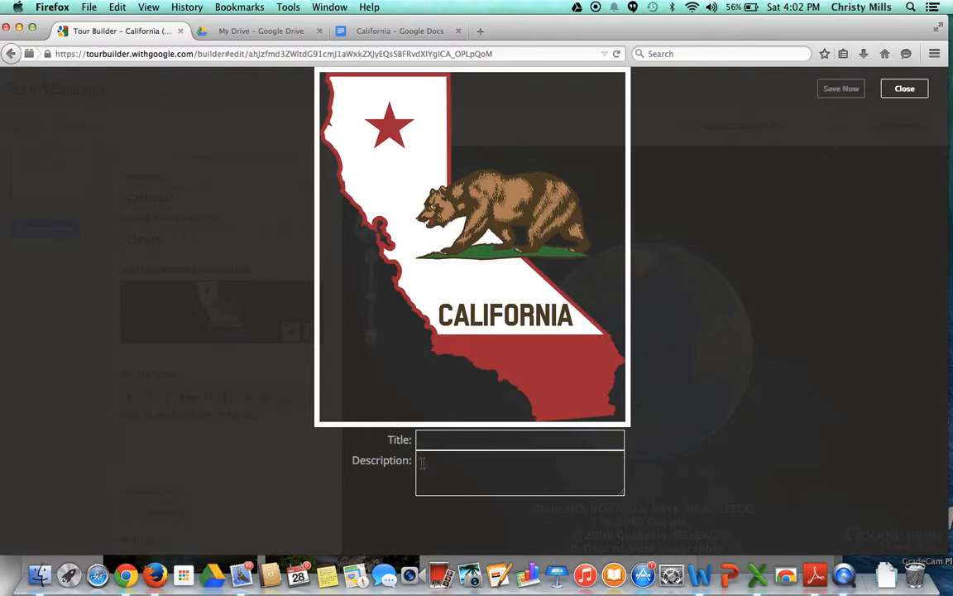
pyautogui.click(905, 91)
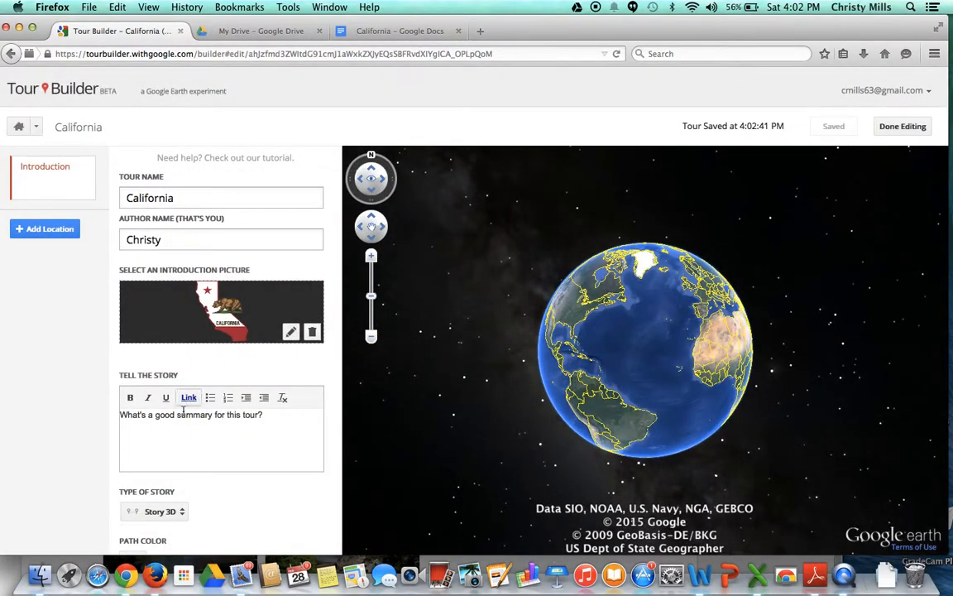
# Step: Set the tour's story type to Story 3D and its path color to dark red
pyautogui.scroll(-3, 170, 459)
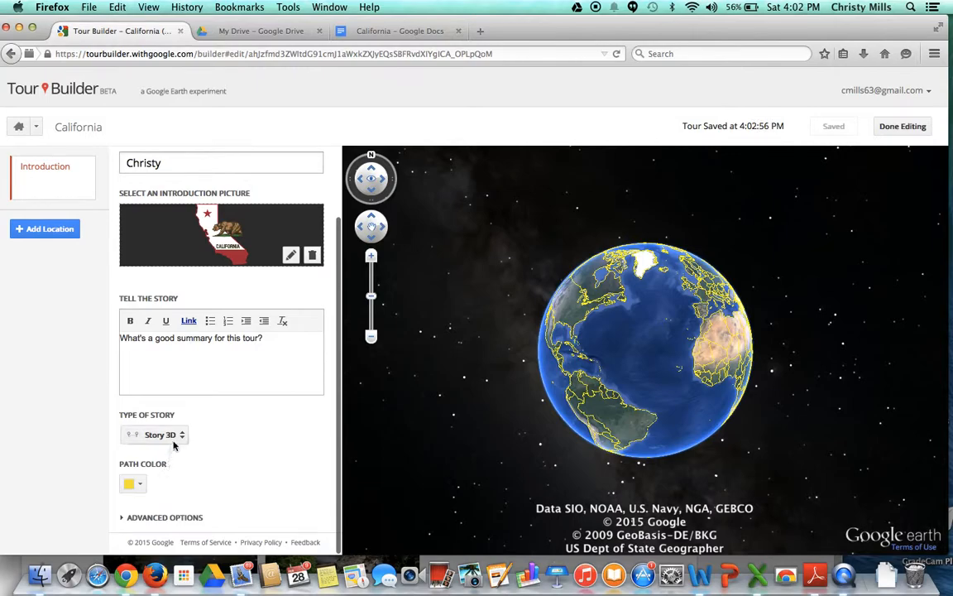
pyautogui.click(181, 434)
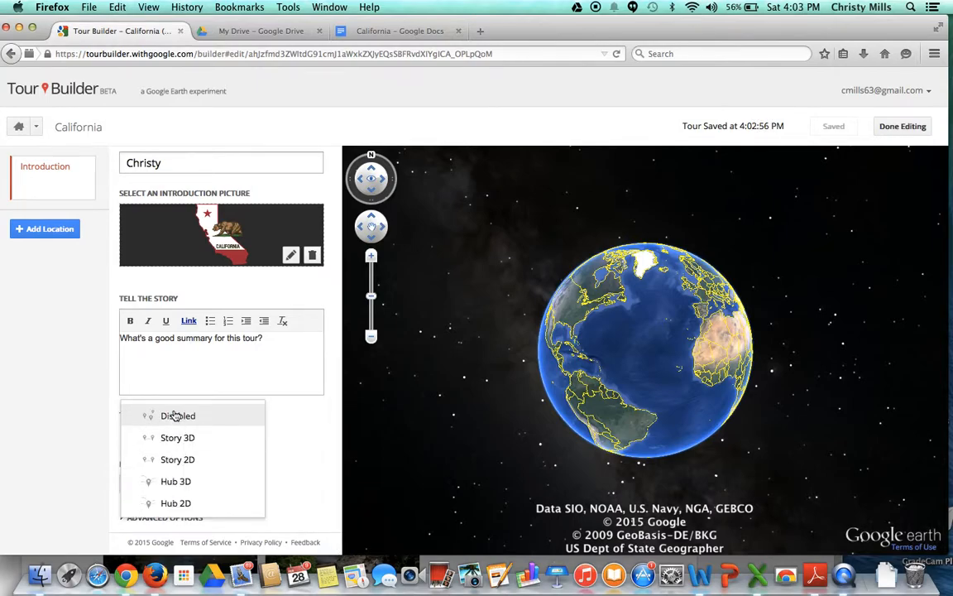
pyautogui.click(177, 438)
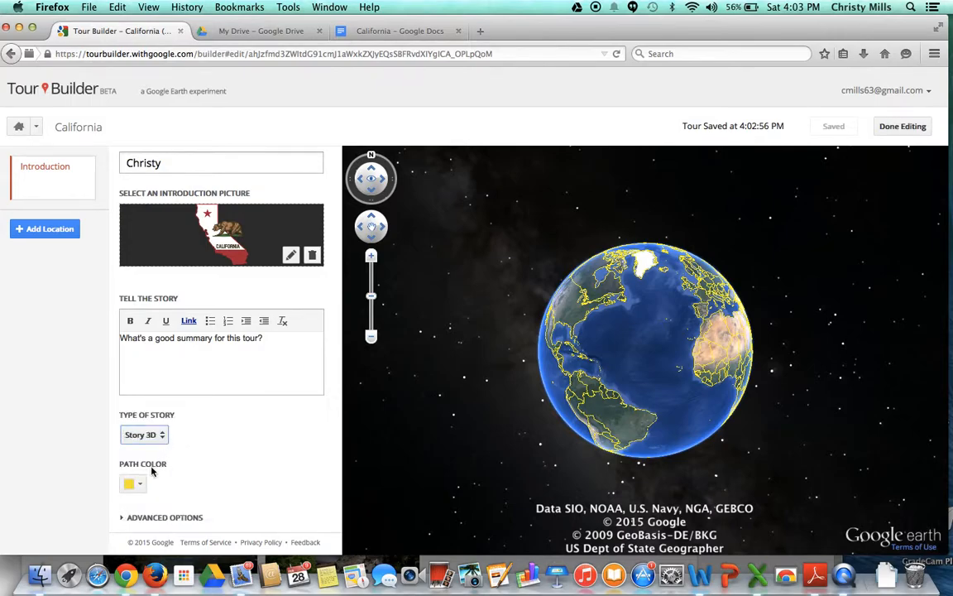
pyautogui.click(140, 485)
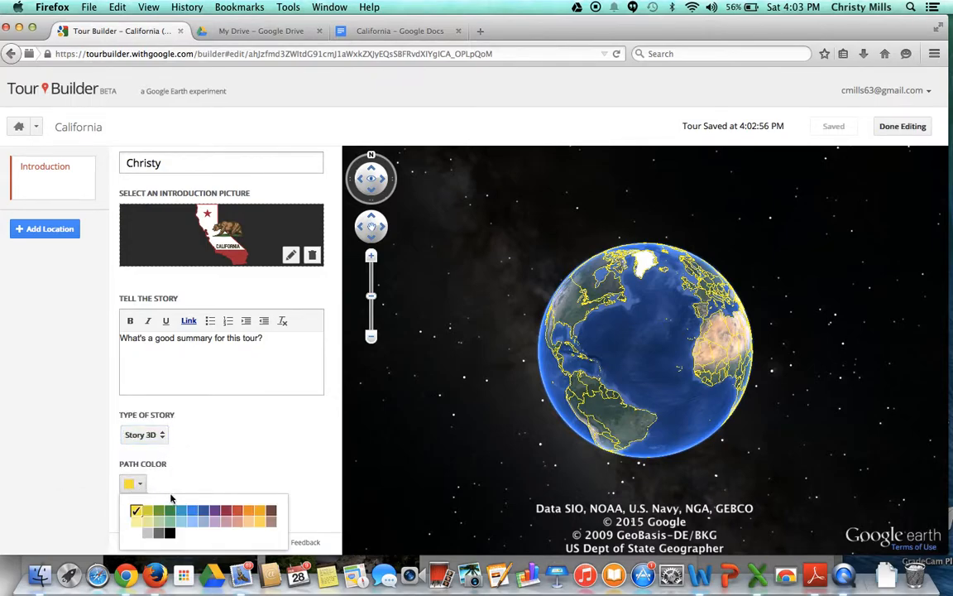
pyautogui.click(226, 516)
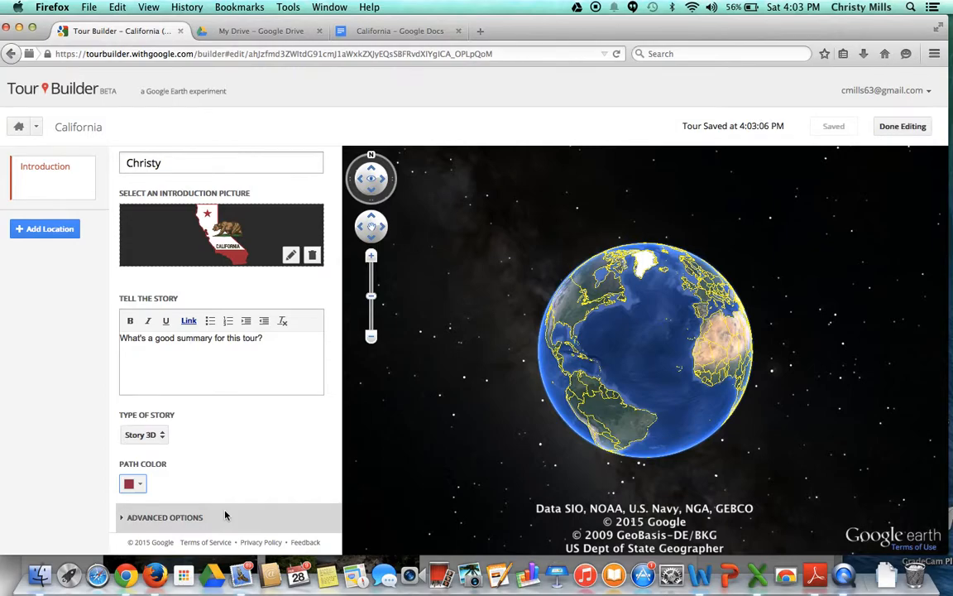
# Step: Expand the tour's advanced options and enable Roads in the map style
pyautogui.click(122, 518)
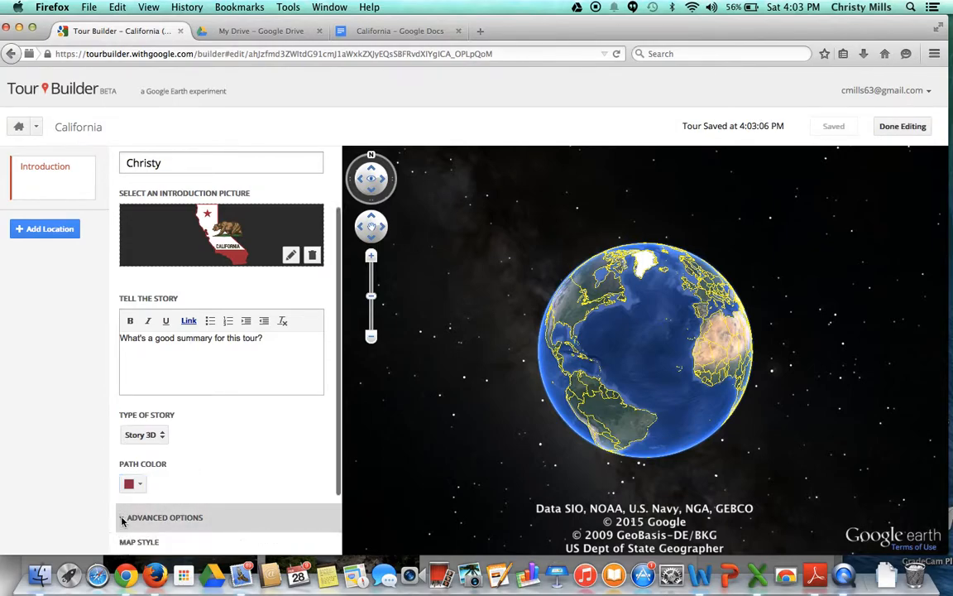
pyautogui.scroll(-2, 122, 521)
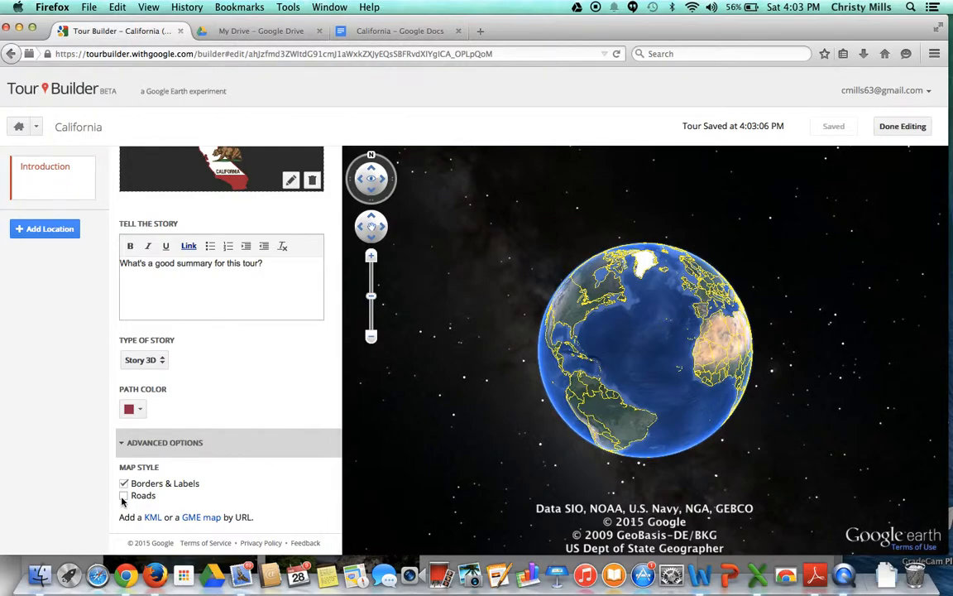
pyautogui.click(123, 495)
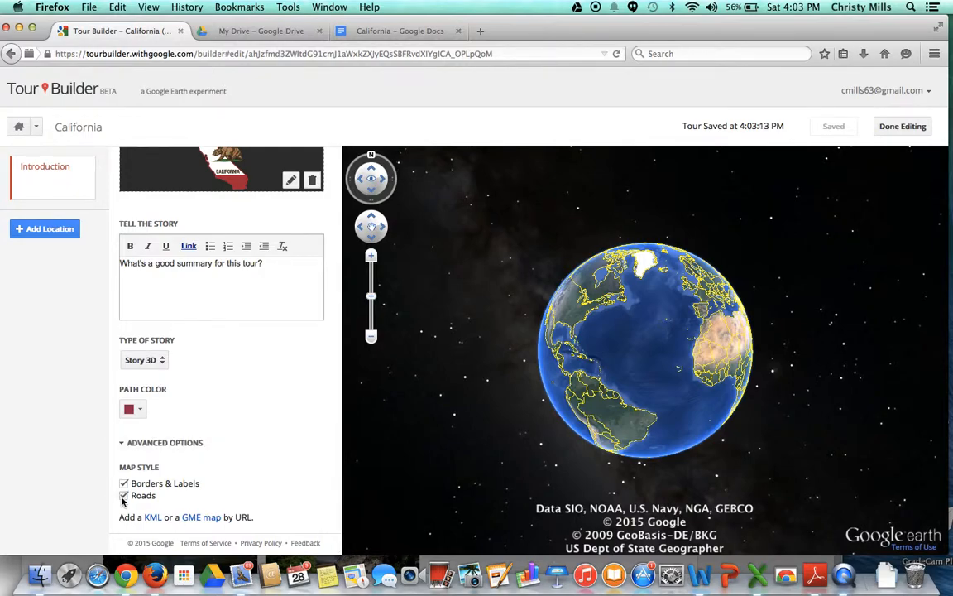
# Step: Add a new location to the tour by searching for Sacramento, CA, United States
pyautogui.scroll(5, 121, 499)
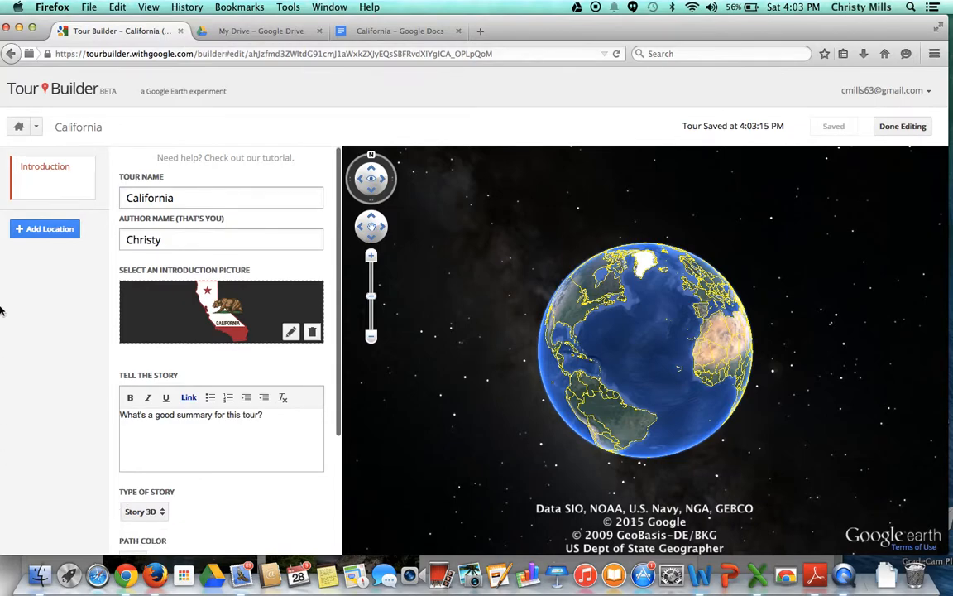
pyautogui.click(50, 229)
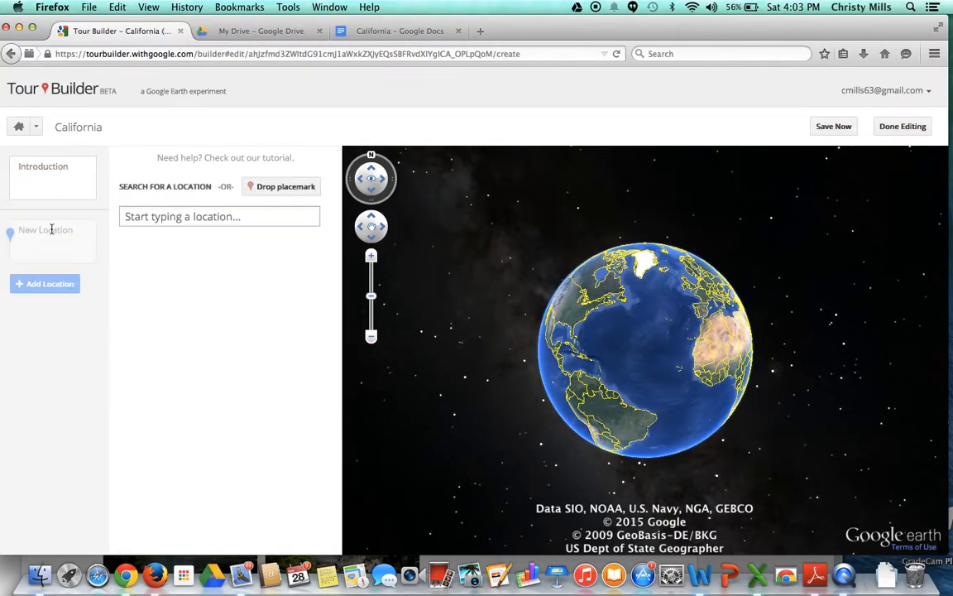
pyautogui.click(138, 217)
pyautogui.write('Sacramento')
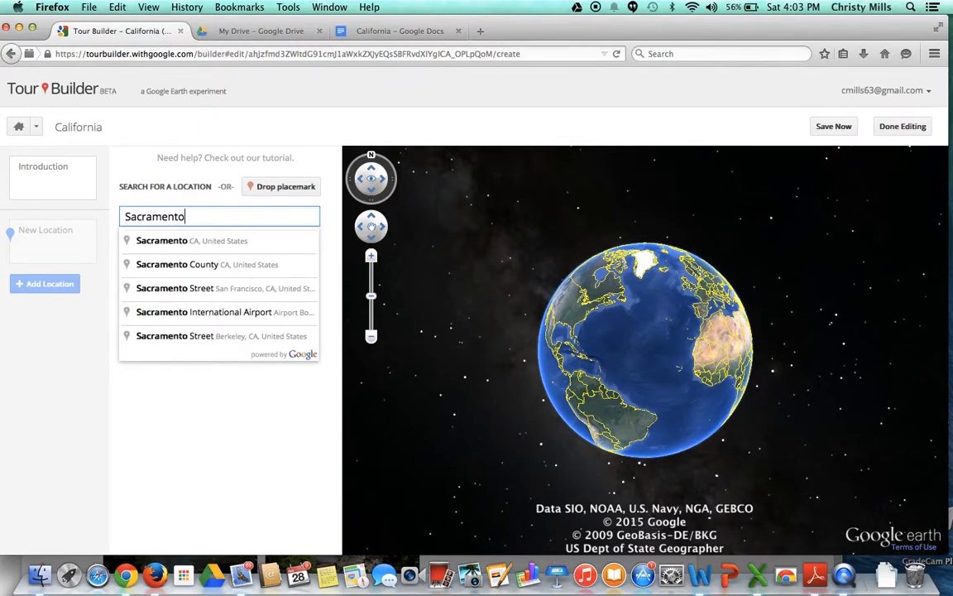
pyautogui.click(157, 241)
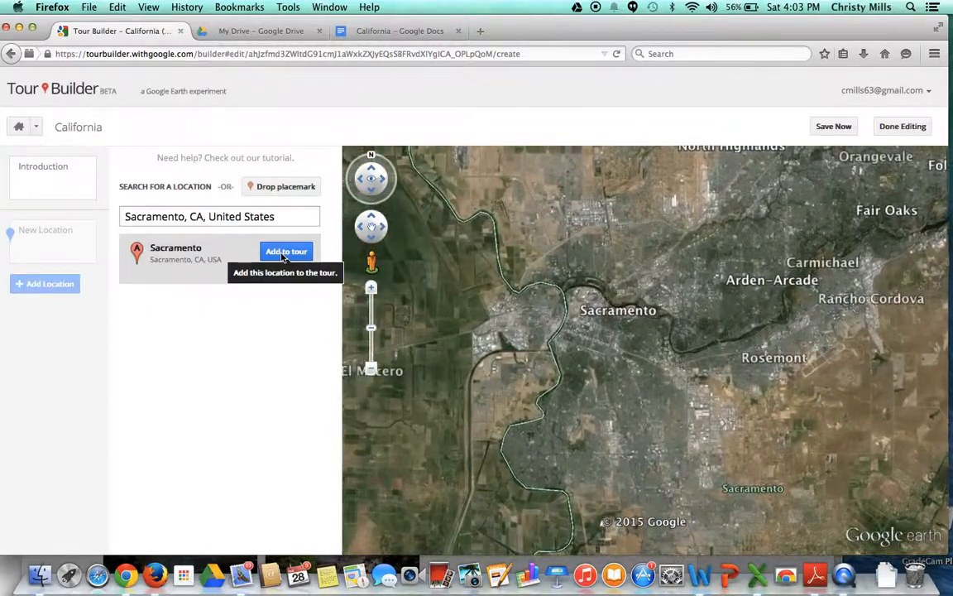
pyautogui.click(285, 251)
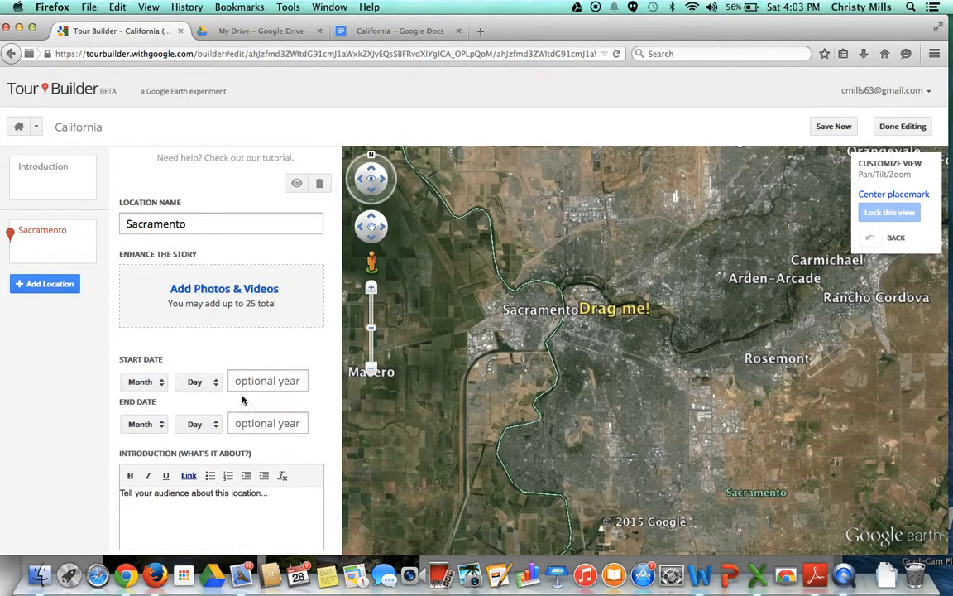
# Step: Search for images of Sacramento and add the angled photo of the State Capitol partly hidden by trees to the location
pyautogui.click(239, 291)
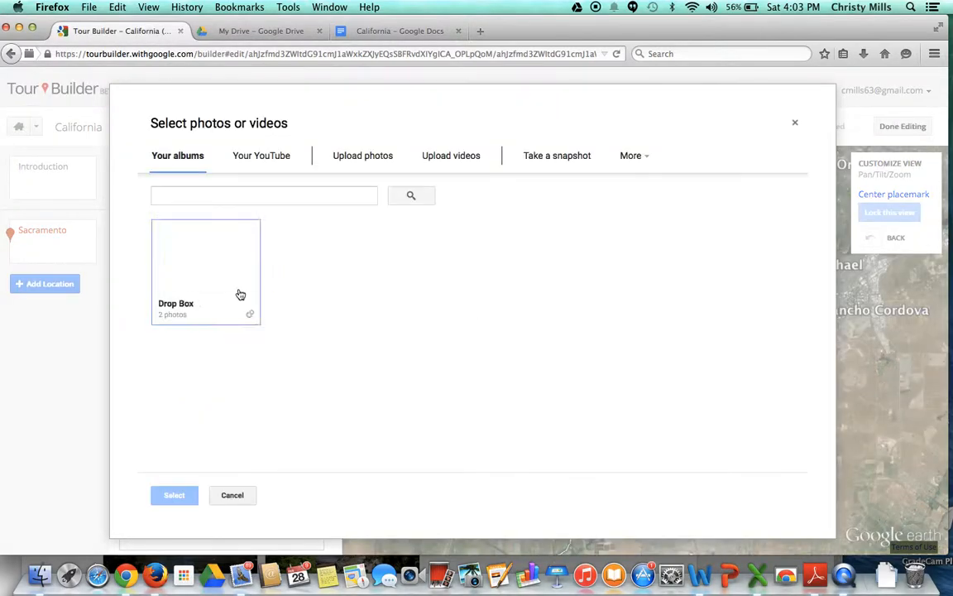
pyautogui.click(213, 198)
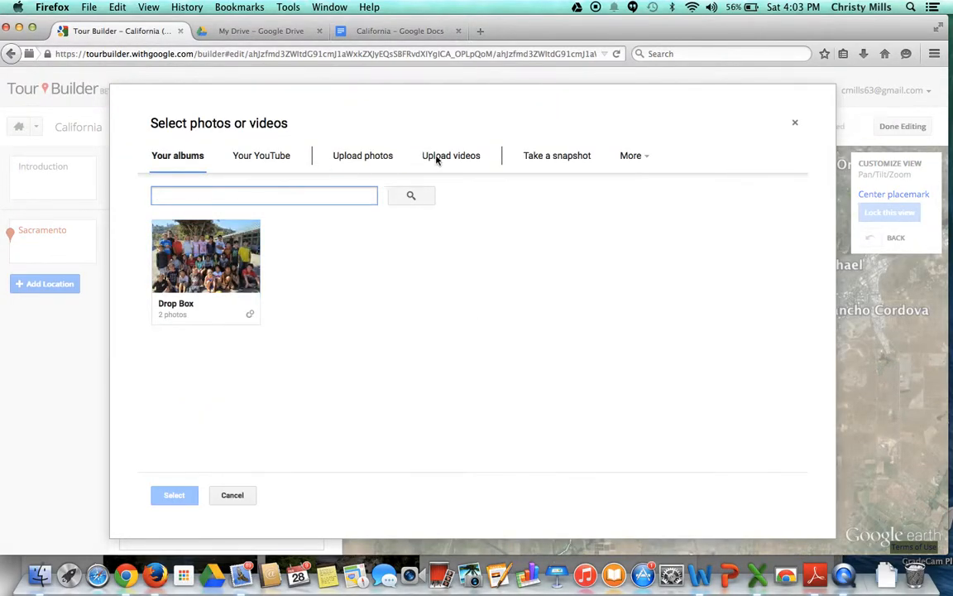
pyautogui.click(649, 156)
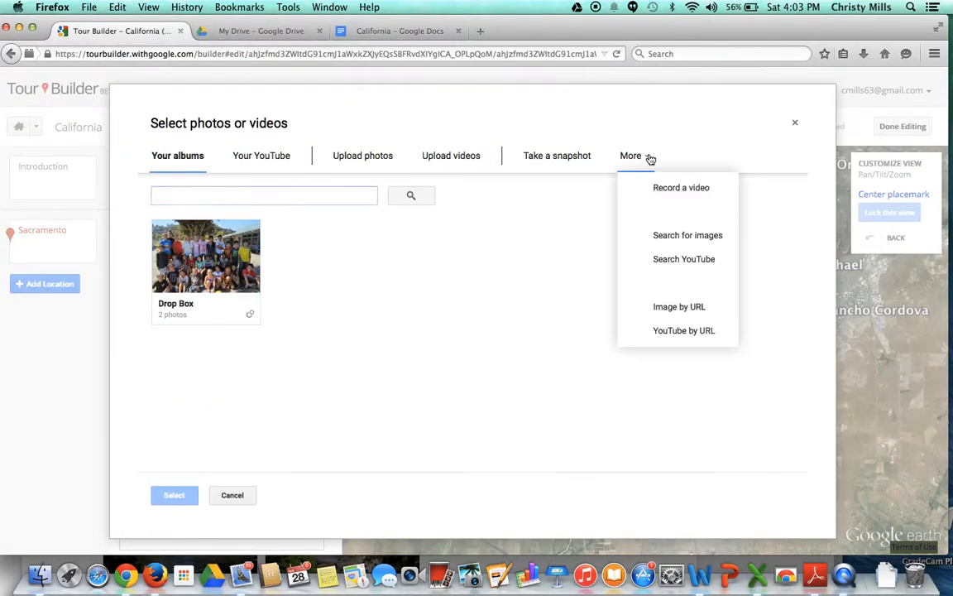
pyautogui.click(662, 236)
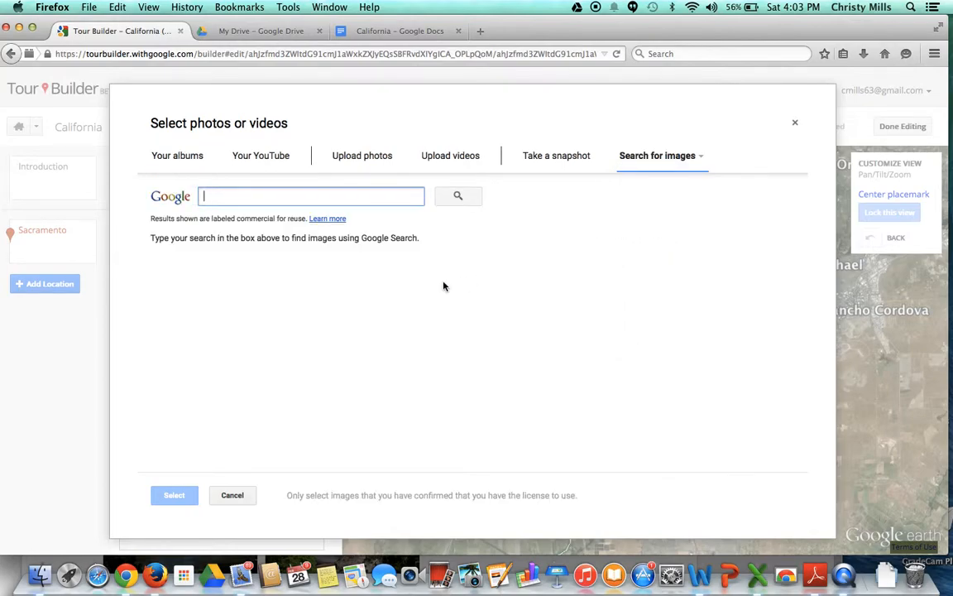
pyautogui.write('Sacramento')
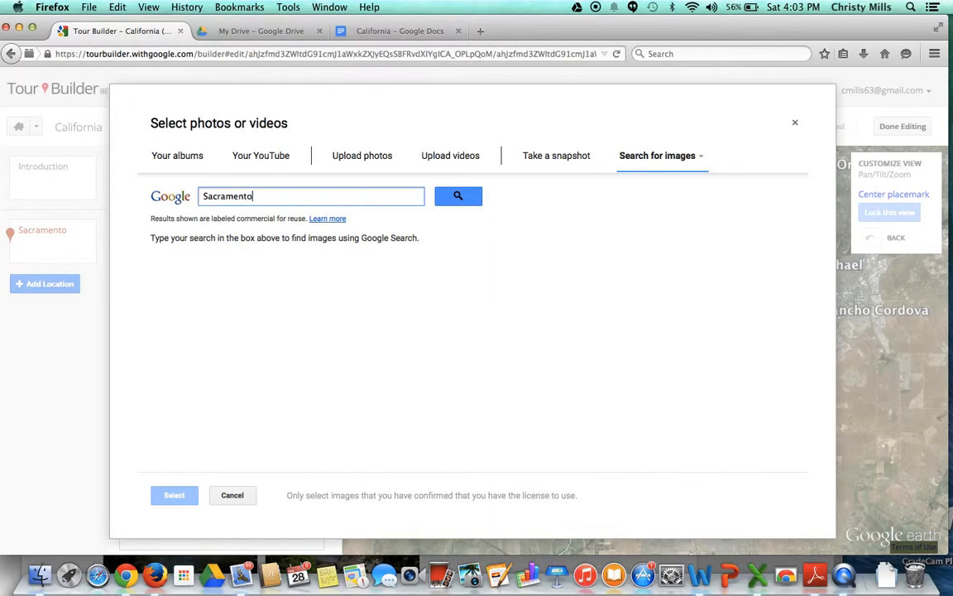
pyautogui.press('Return')
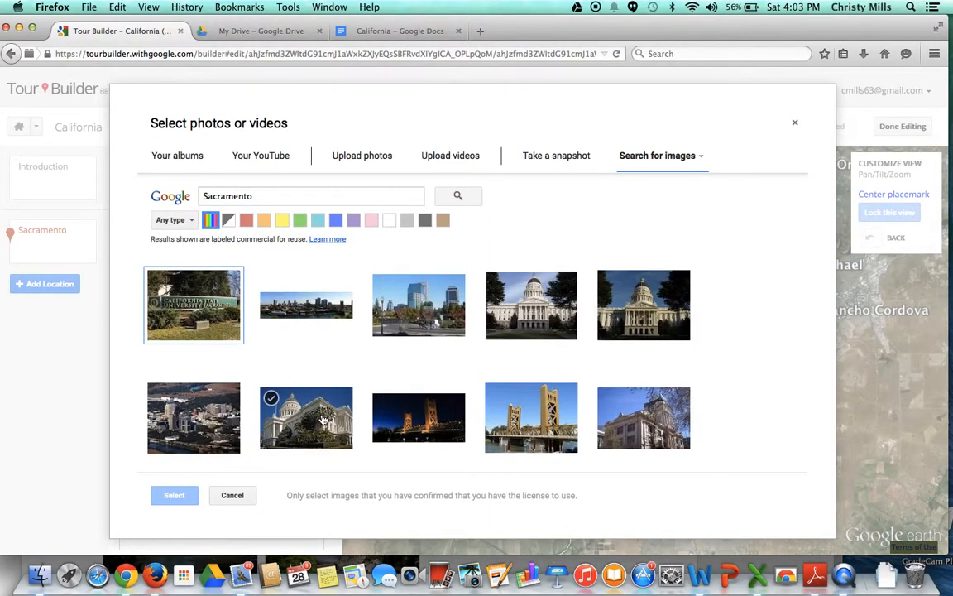
pyautogui.click(322, 419)
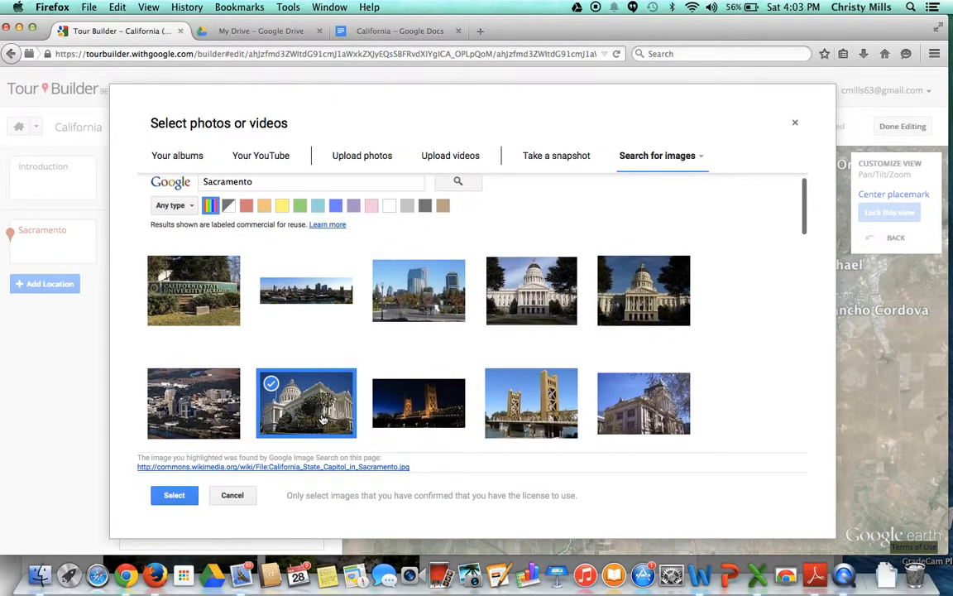
pyautogui.click(173, 494)
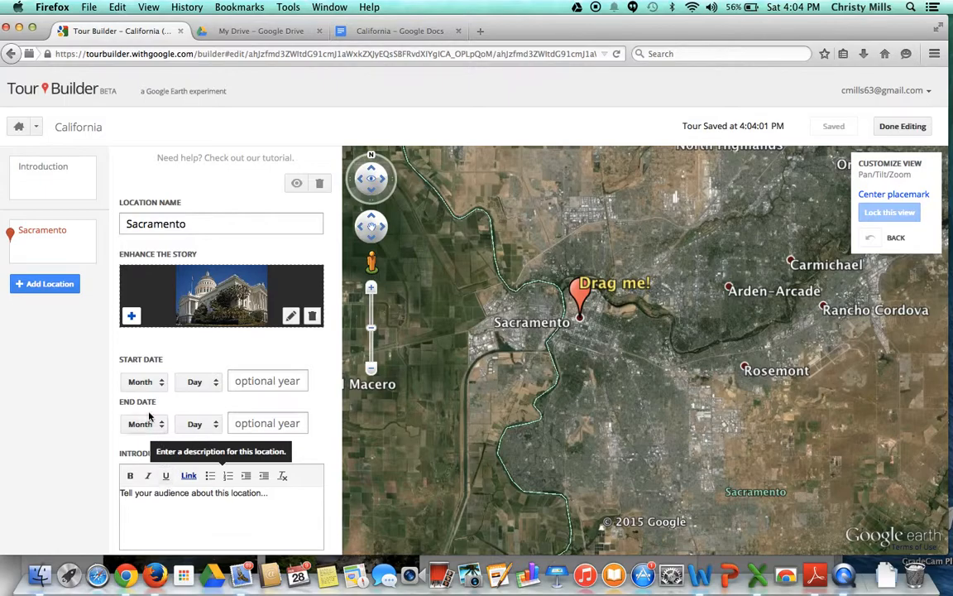
# Step: Add a second Sacramento photo showing the front of the white State Capitol between dark trees
pyautogui.click(131, 315)
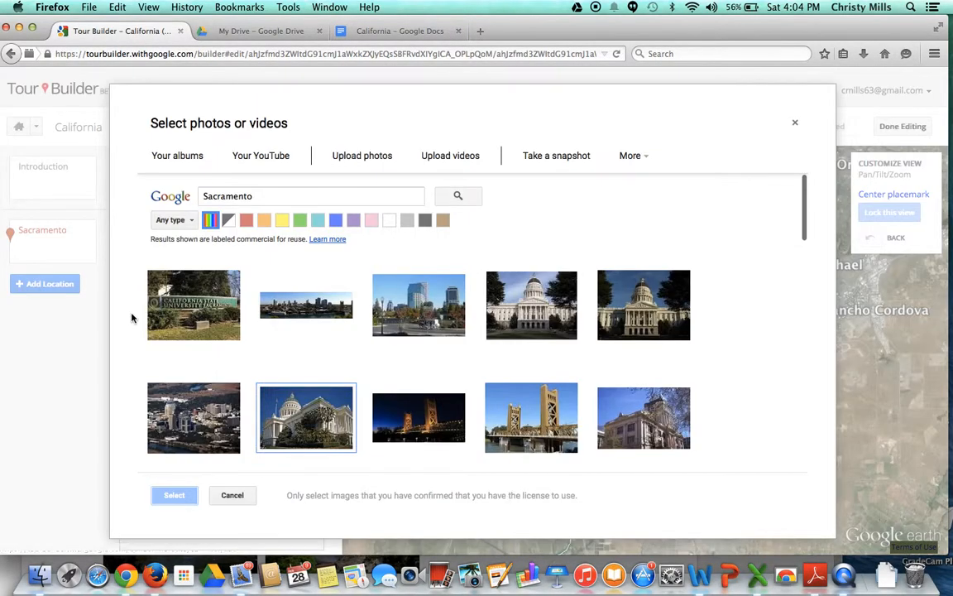
pyautogui.click(538, 323)
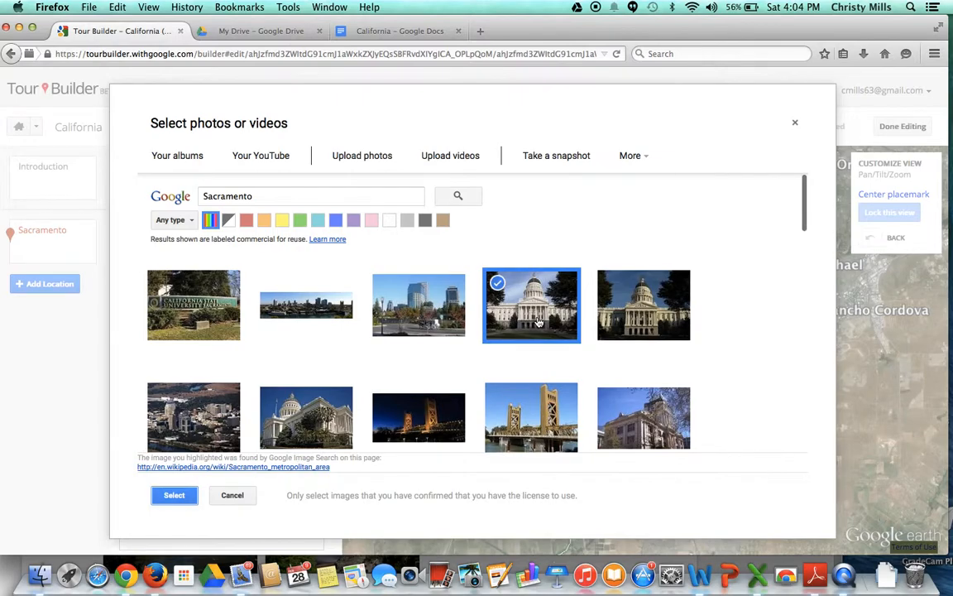
pyautogui.click(177, 494)
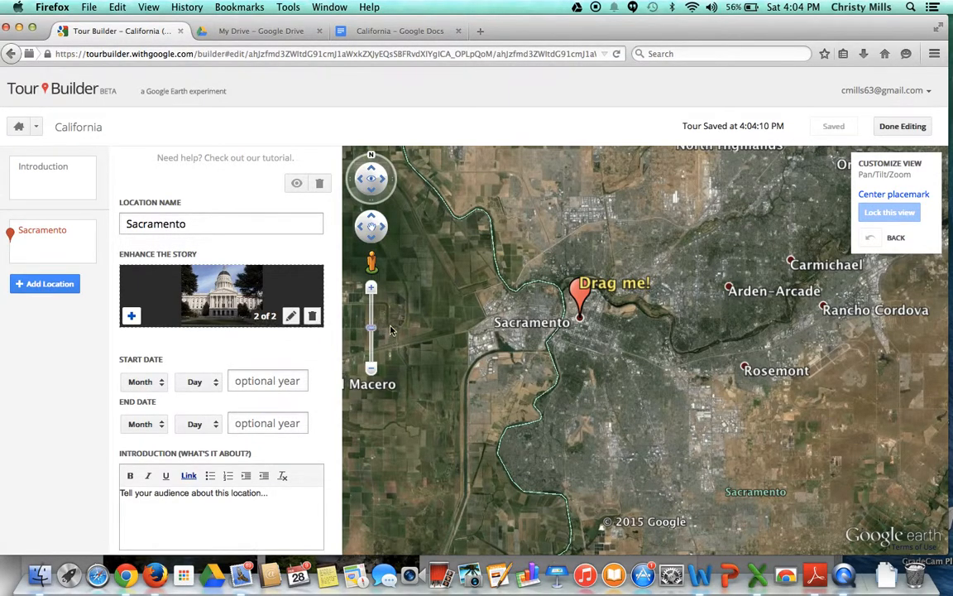
# Step: Move the Sacramento placemark southeast onto Capitol Park, just above the Capitol Park Trout Pond label
pyautogui.moveTo(371, 329); pyautogui.dragTo(805, 411)
pyautogui.click(371, 288)
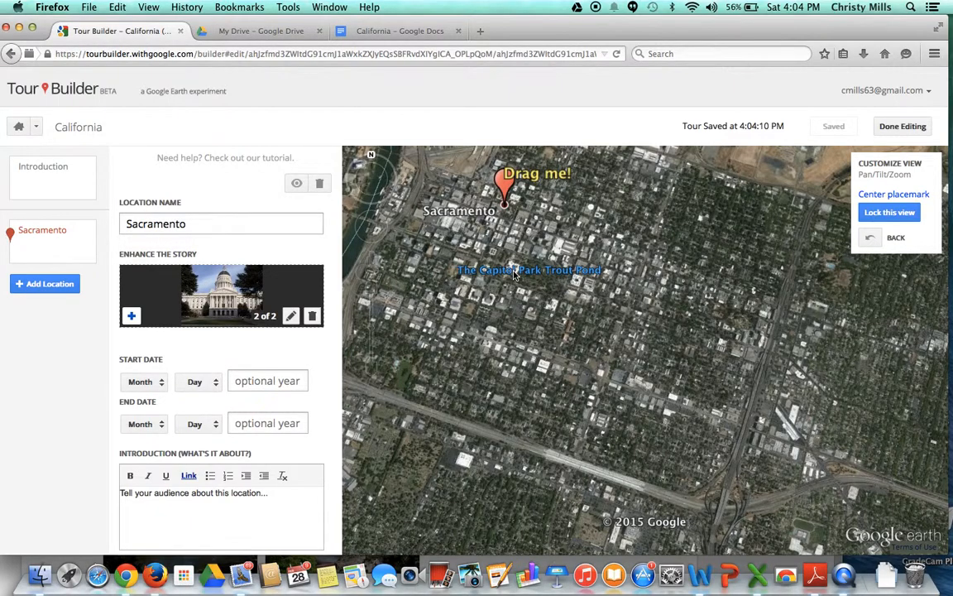
pyautogui.moveTo(506, 176); pyautogui.dragTo(533, 271)
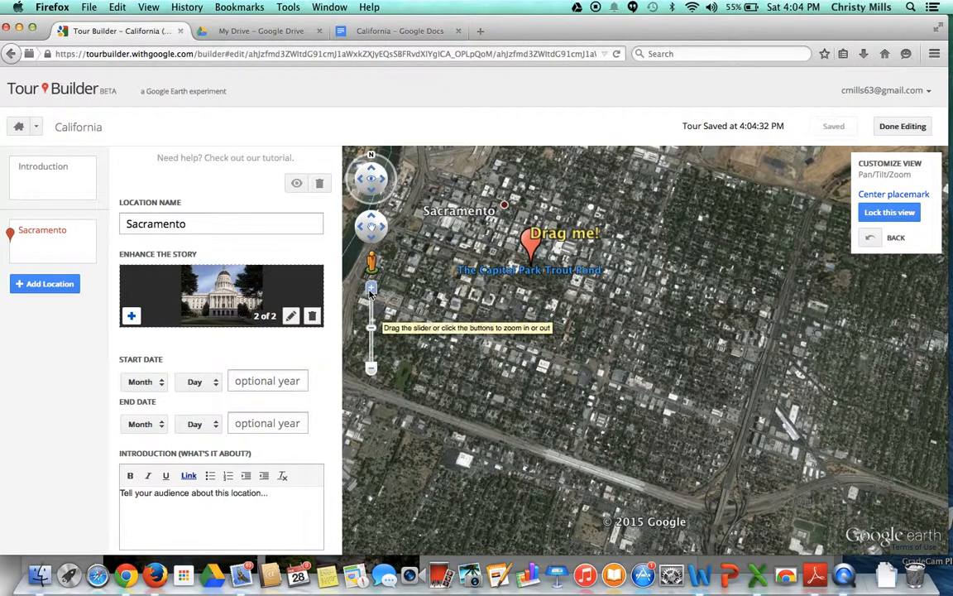
# Step: Examine the State Capitol building and Capitol Park up close on the map, from different headings and tilts
pyautogui.click(370, 289)
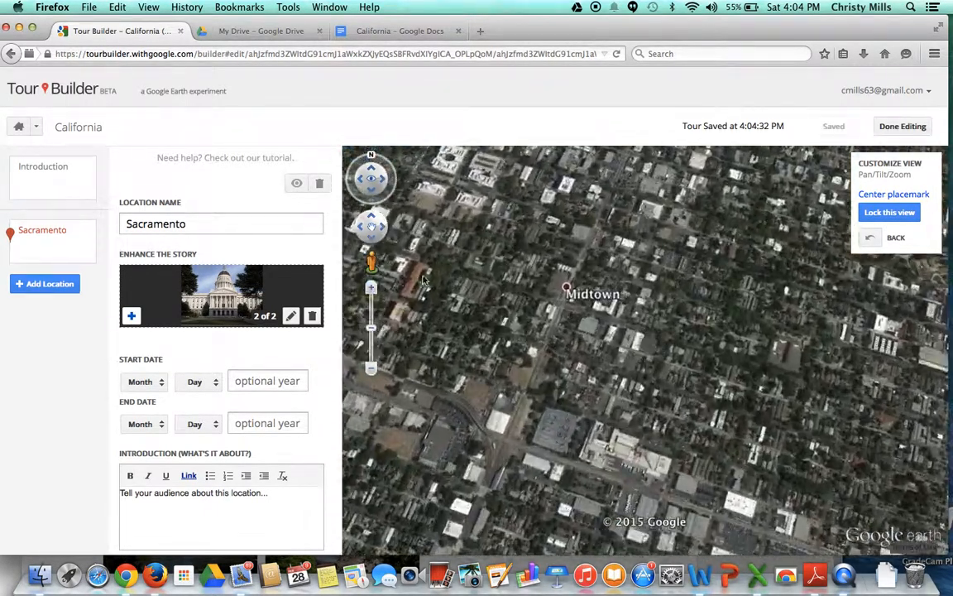
pyautogui.moveTo(423, 276); pyautogui.dragTo(716, 452)
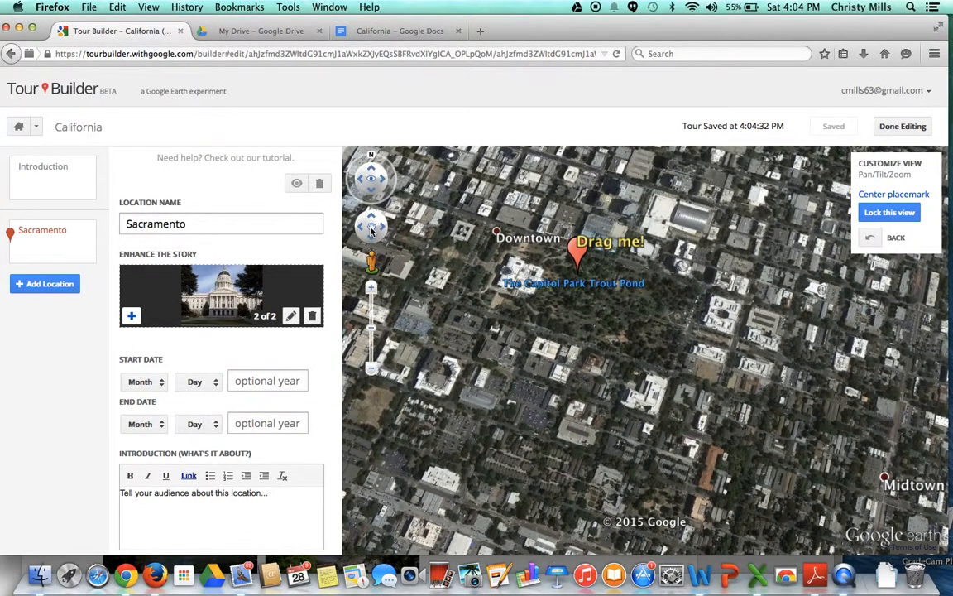
pyautogui.click(371, 288)
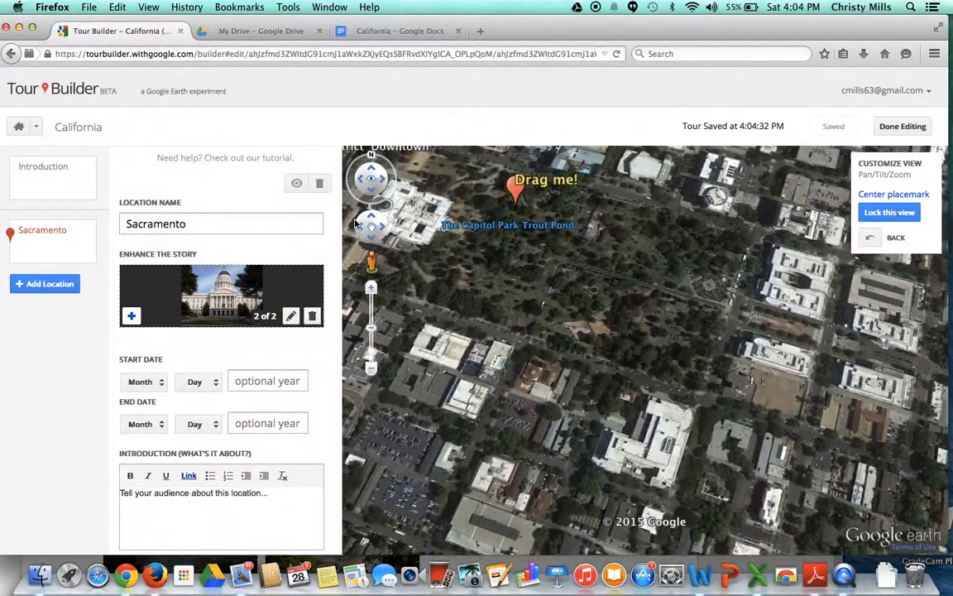
pyautogui.moveTo(421, 248); pyautogui.dragTo(550, 319)
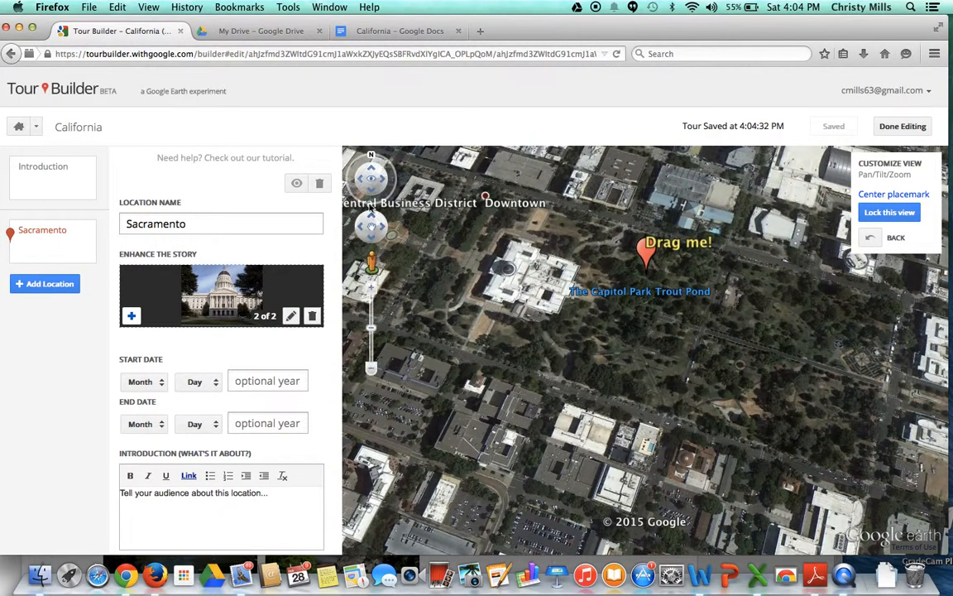
pyautogui.click(383, 182)
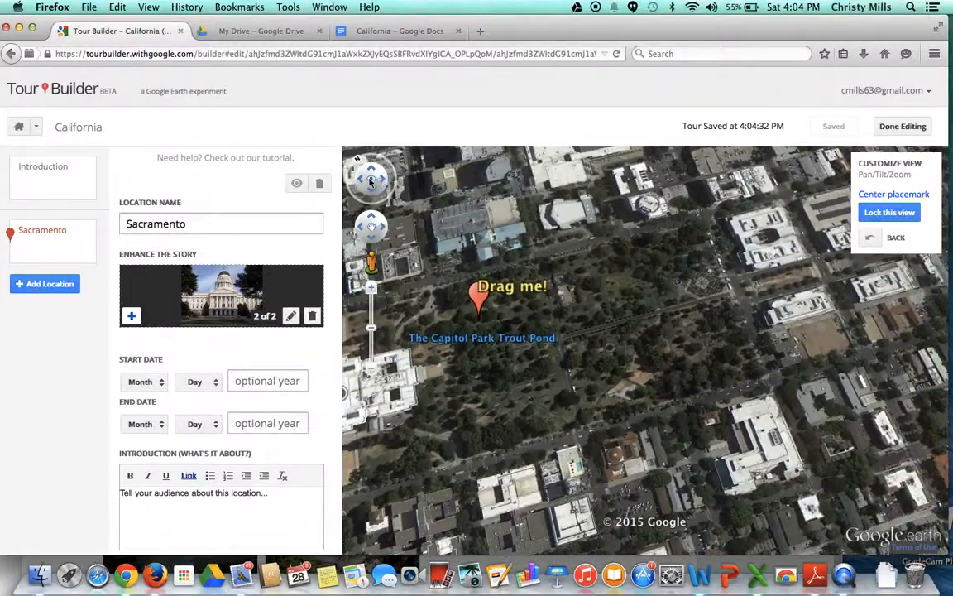
pyautogui.click(360, 180)
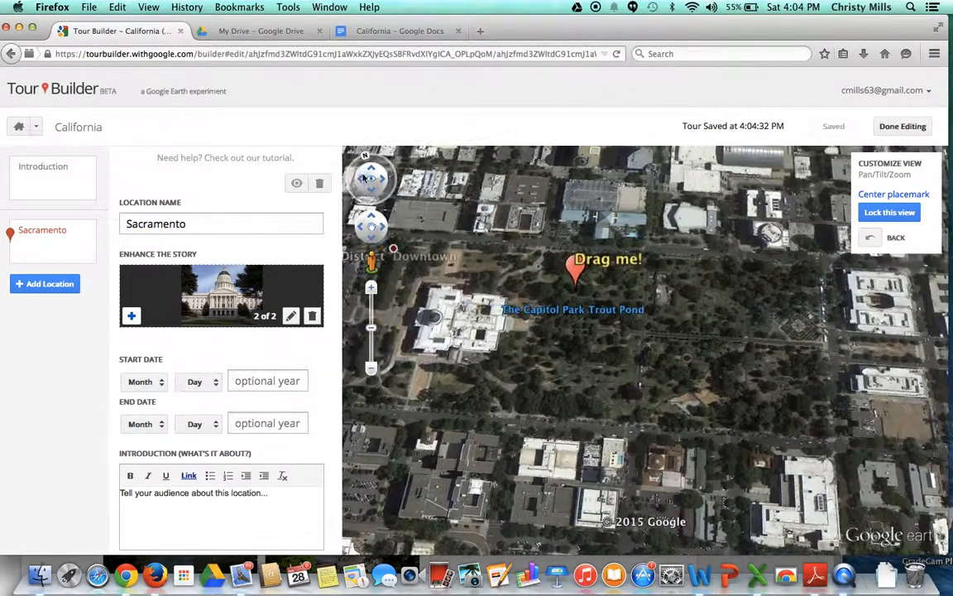
pyautogui.click(370, 169)
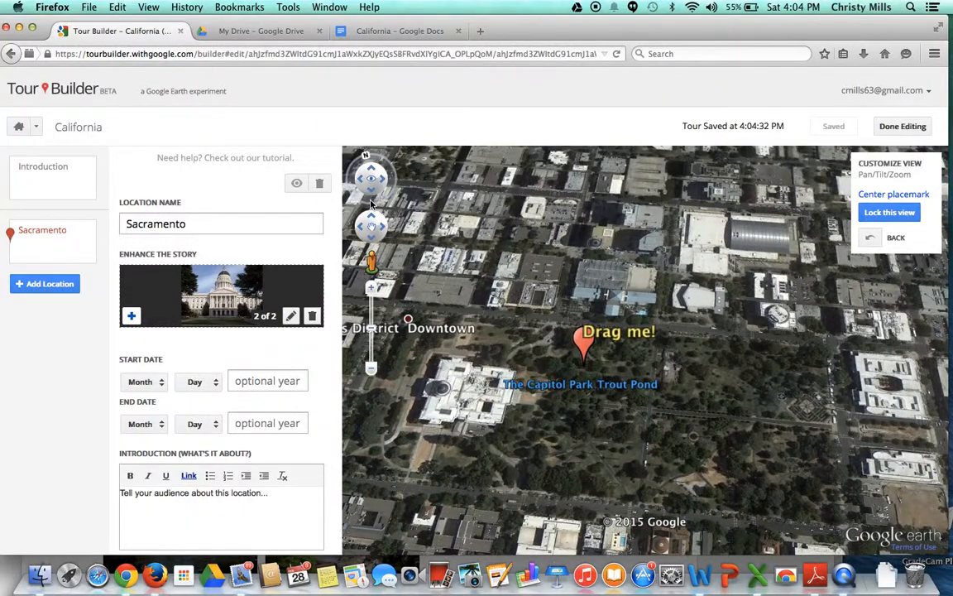
pyautogui.click(371, 193)
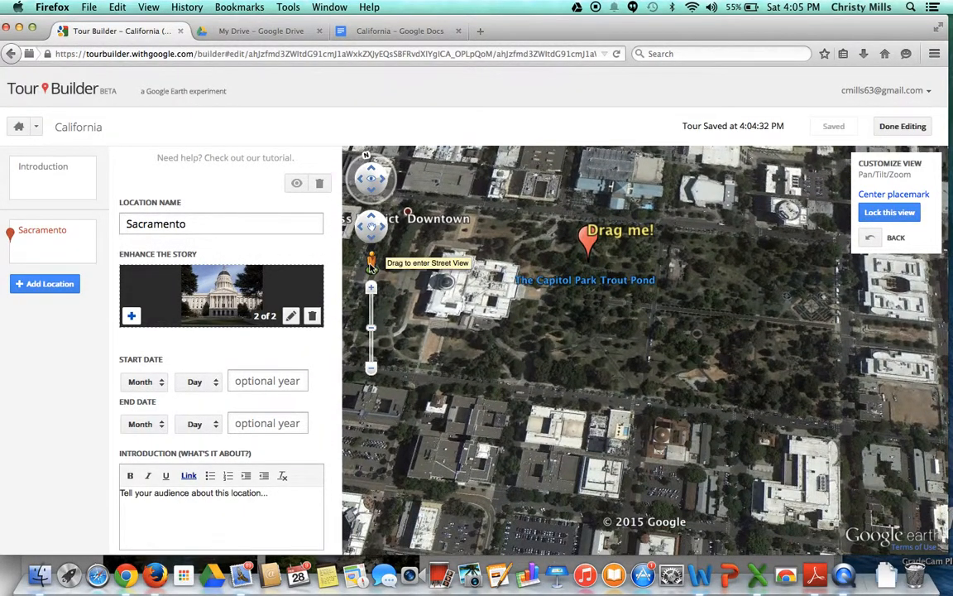
# Step: Enter ground-level view in front of the State Capitol, exit it, and lock the resulting map view despite the out-of-frame placemark
pyautogui.moveTo(370, 264); pyautogui.dragTo(416, 280)
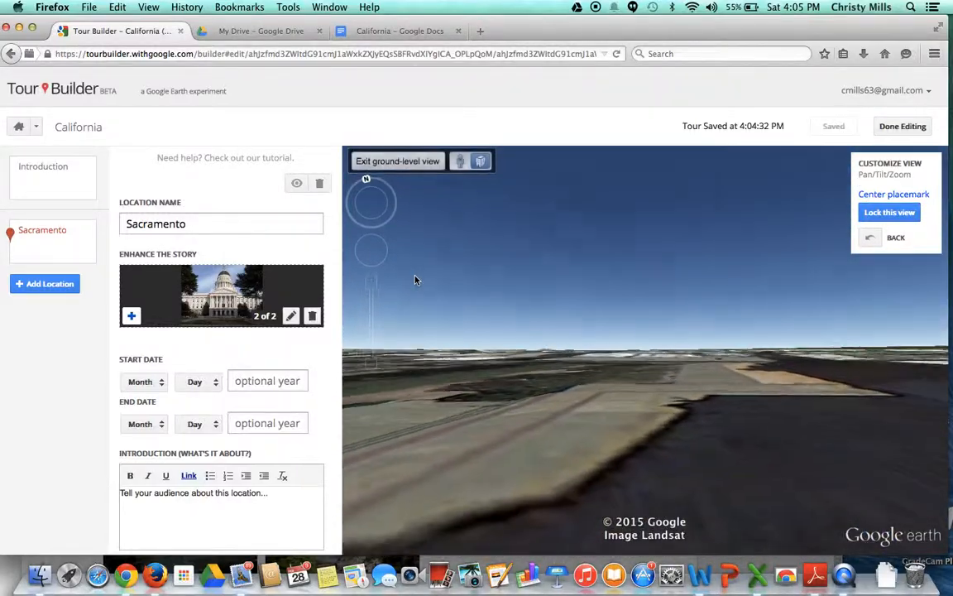
pyautogui.moveTo(383, 209); pyautogui.dragTo(383, 209)
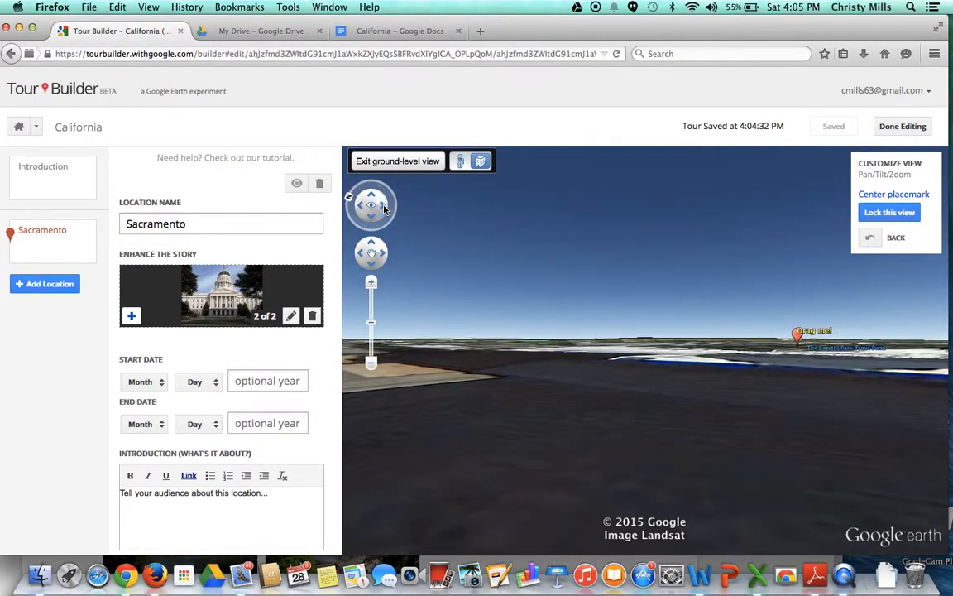
pyautogui.click(379, 163)
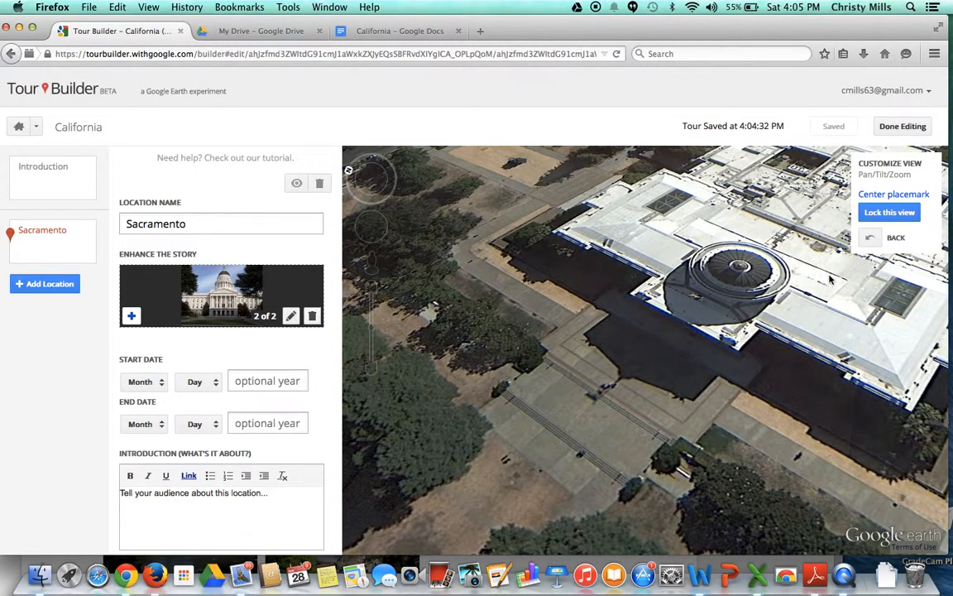
pyautogui.click(882, 213)
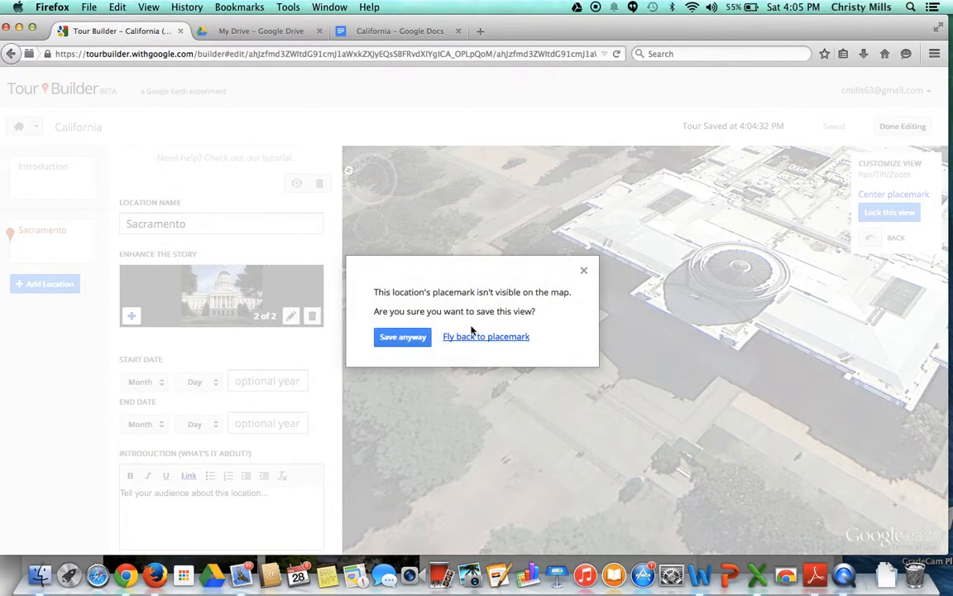
pyautogui.click(403, 337)
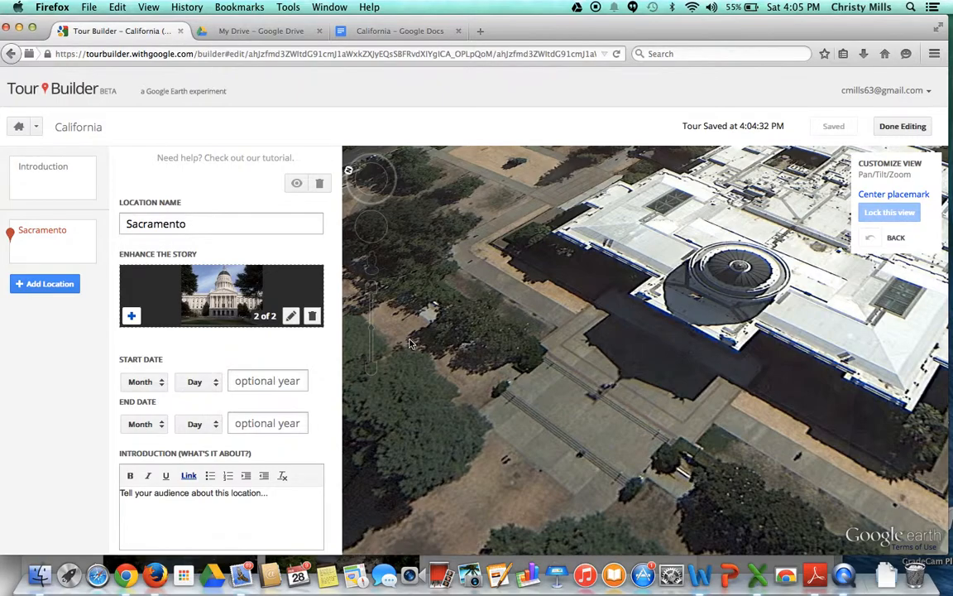
# Step: Add a new location to the tour by searching for San Diego, CA, United States
pyautogui.scroll(-3, 245, 392)
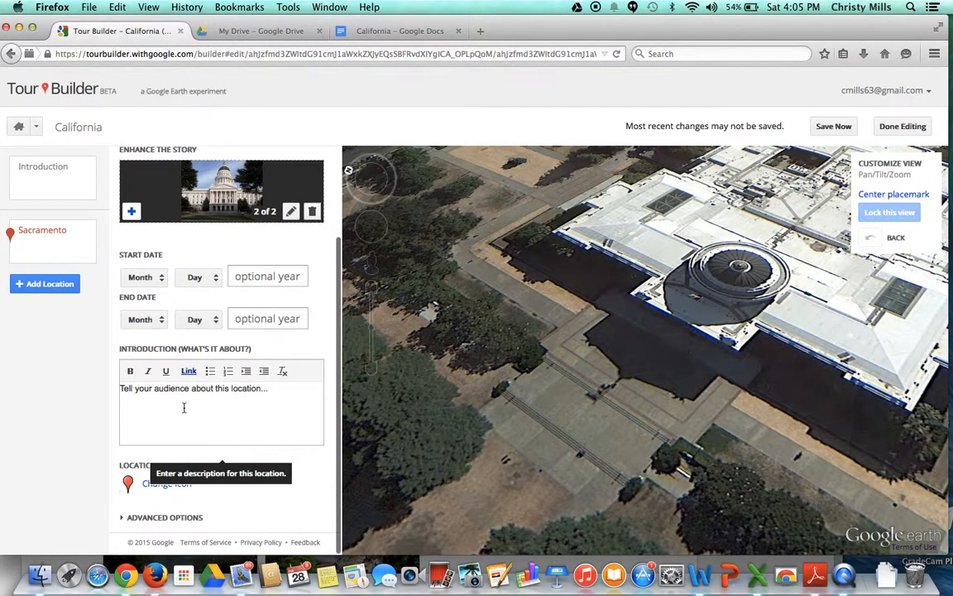
pyautogui.click(49, 285)
pyautogui.click(129, 216)
pyautogui.write('San Die')
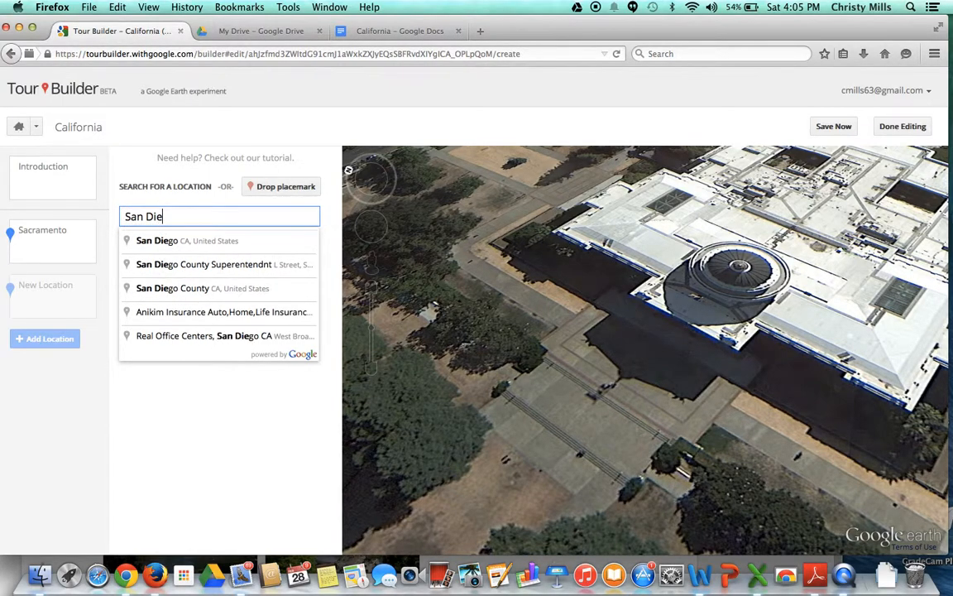
pyautogui.click(158, 241)
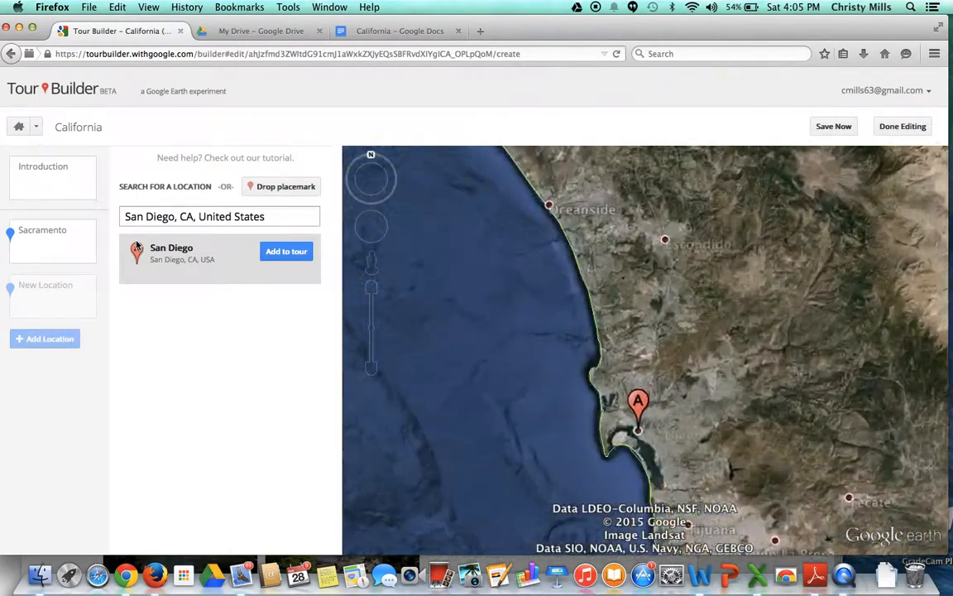
pyautogui.click(280, 254)
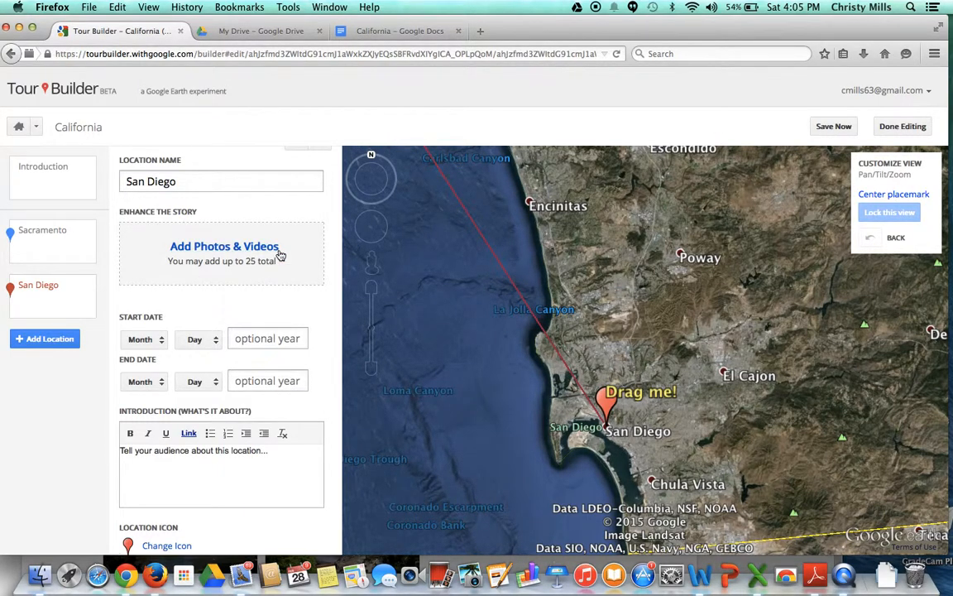
# Step: Enter Street View on the downtown San Diego waterfront, beside the marina southwest of the San Diego placemark
pyautogui.click(370, 287)
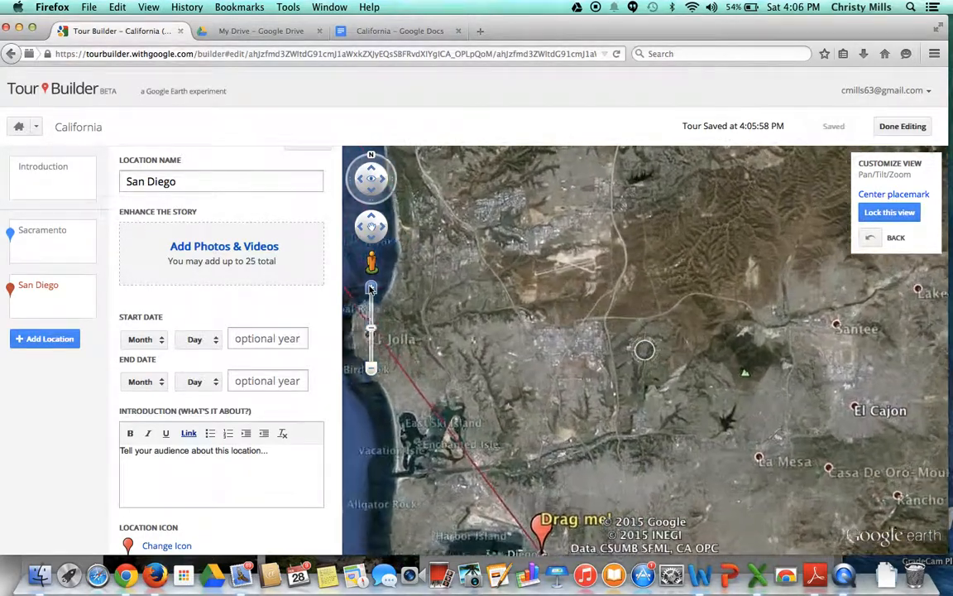
pyautogui.moveTo(424, 500); pyautogui.dragTo(514, 272)
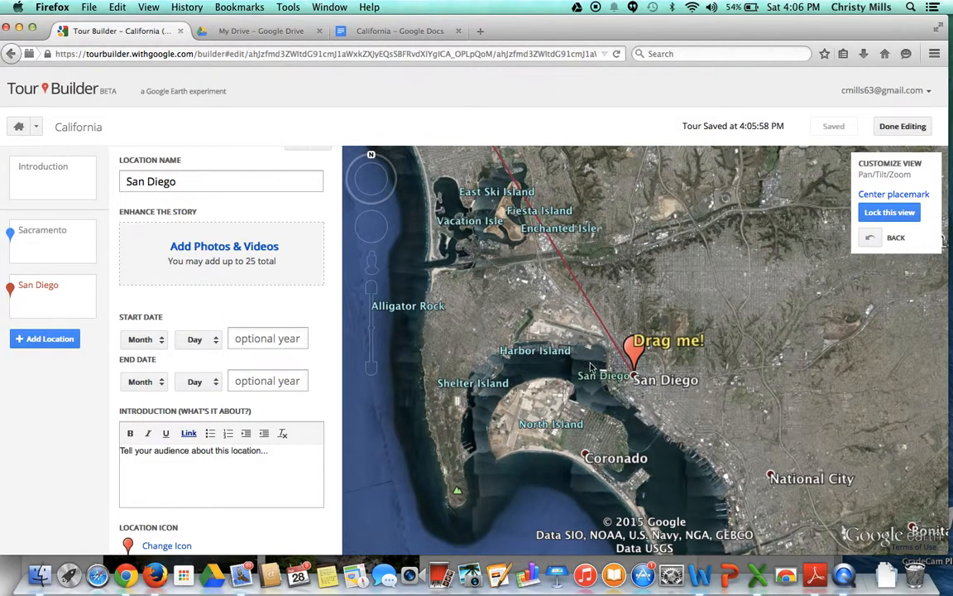
pyautogui.click(370, 287)
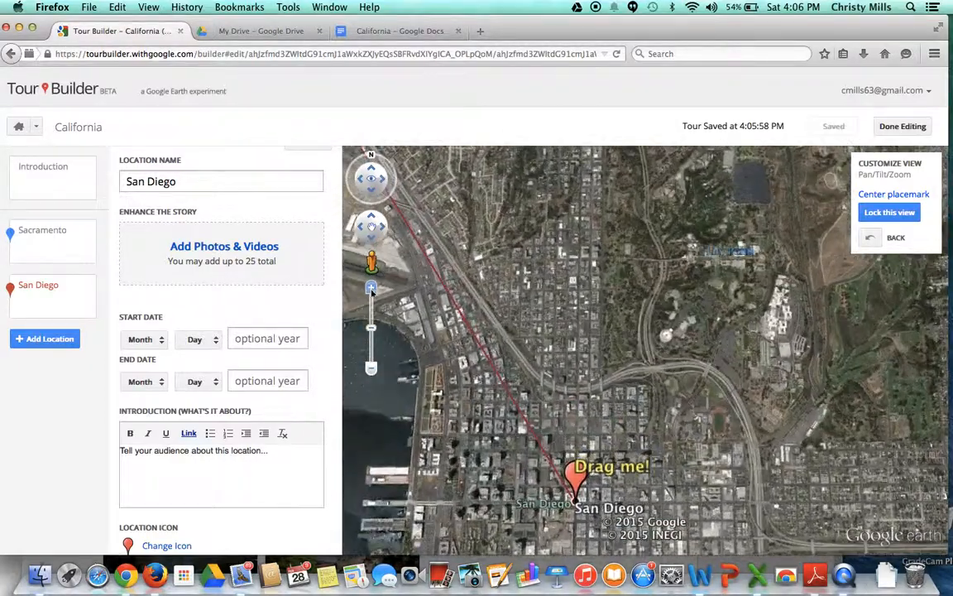
pyautogui.moveTo(441, 462); pyautogui.dragTo(521, 251)
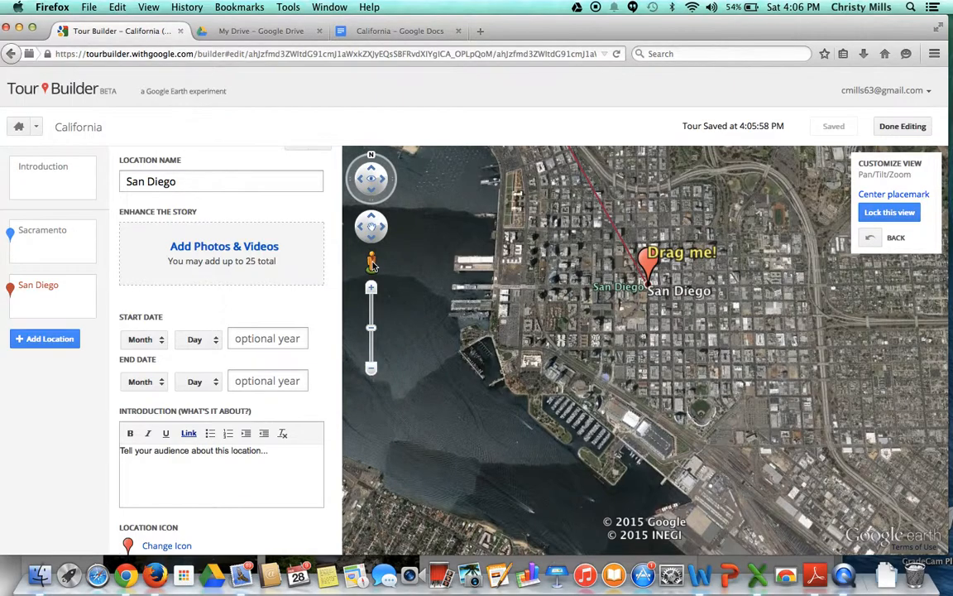
pyautogui.moveTo(374, 263); pyautogui.dragTo(508, 324)
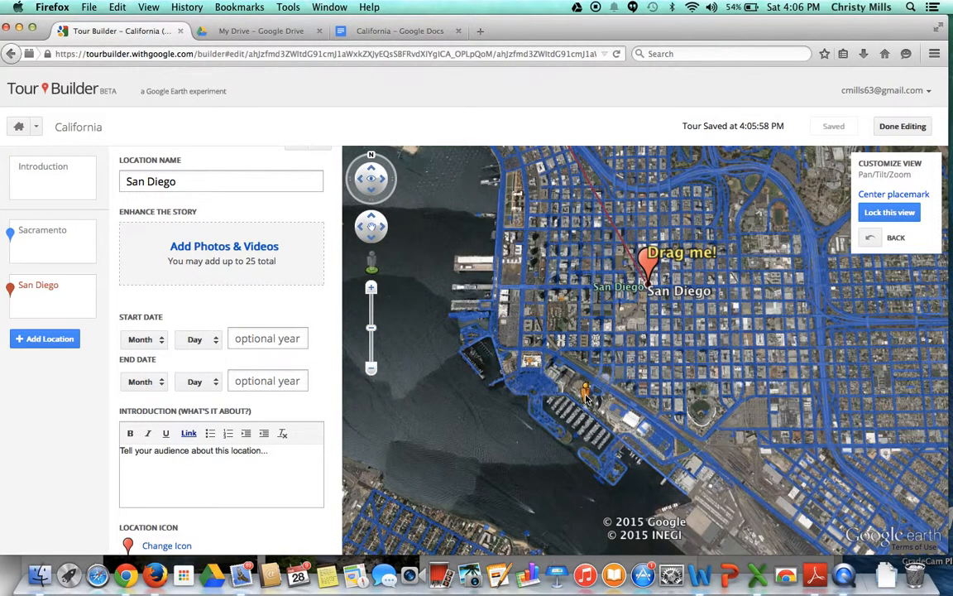
pyautogui.moveTo(582, 395); pyautogui.dragTo(584, 395)
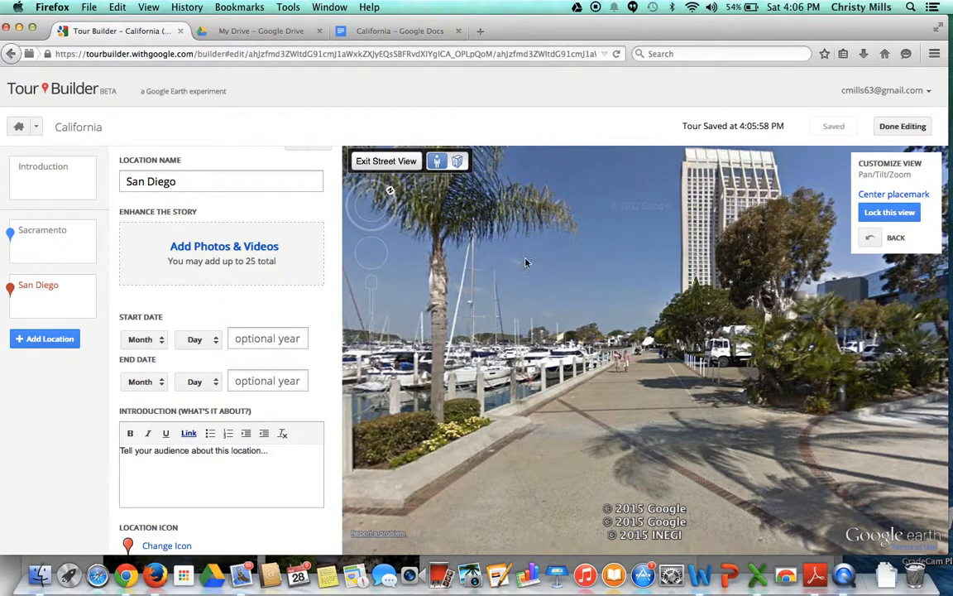
# Step: Turn the Street View to look along the palm-lined promenade with the marina boats beside it, and lock this view for San Diego
pyautogui.click(384, 206)
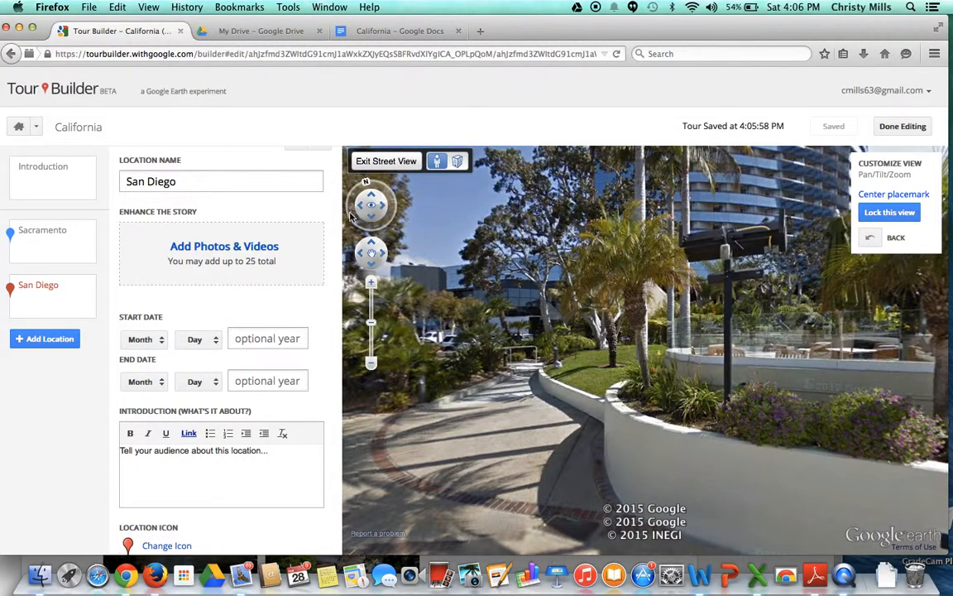
pyautogui.click(360, 210)
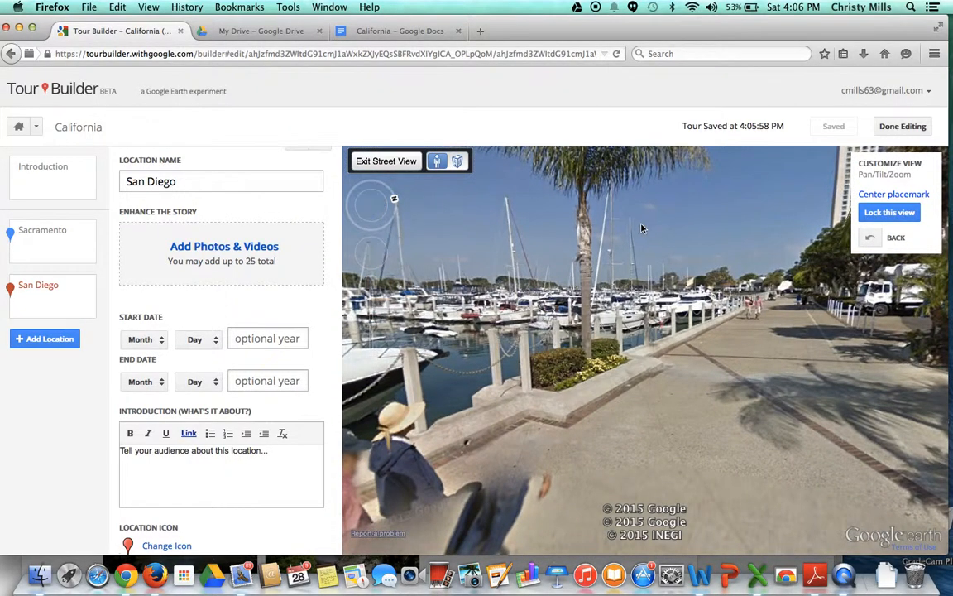
pyautogui.click(383, 208)
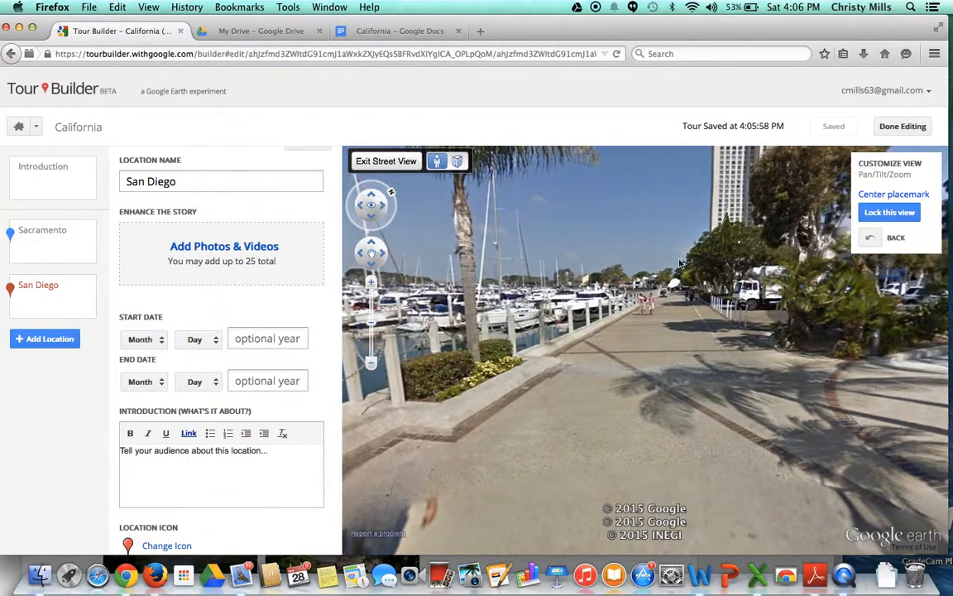
pyautogui.click(889, 214)
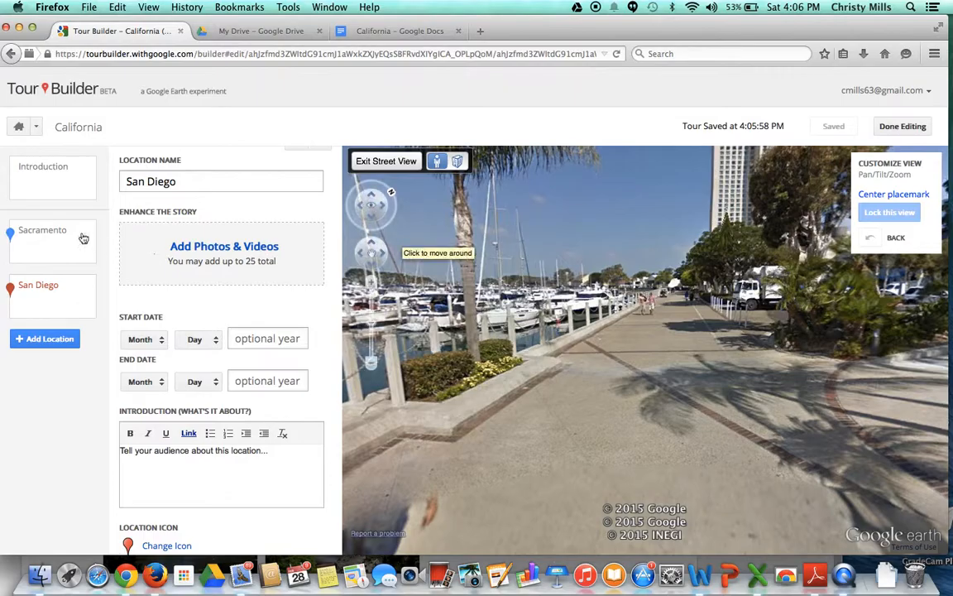
# Step: Review the tour stops in order: the Introduction, Sacramento with its second photo, and San Diego
pyautogui.click(38, 169)
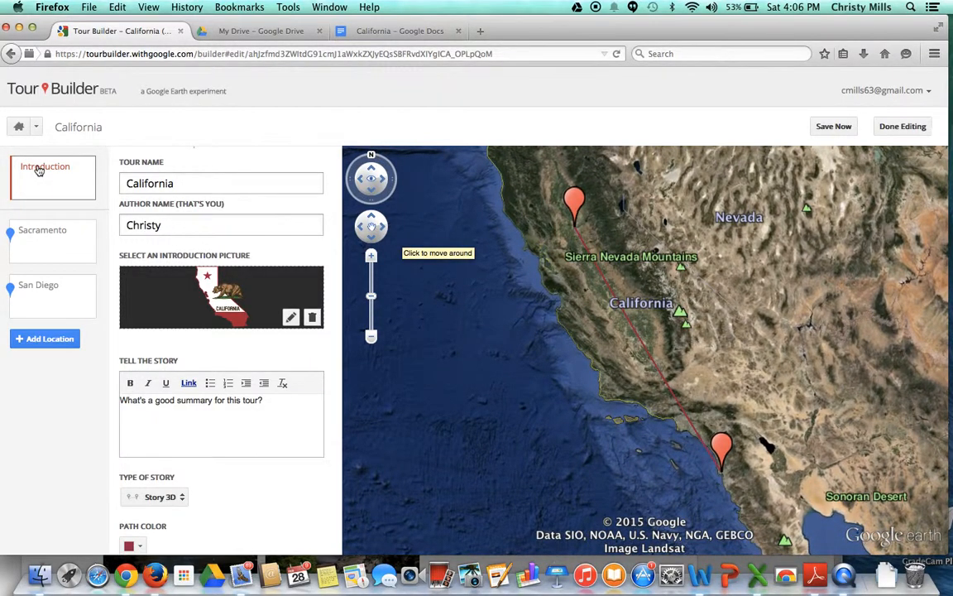
pyautogui.click(37, 235)
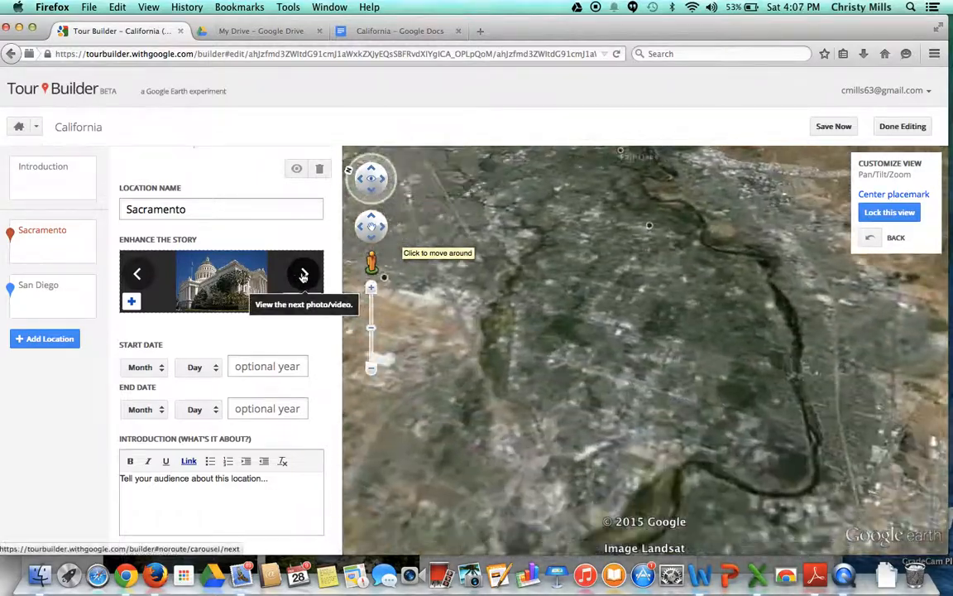
pyautogui.click(303, 276)
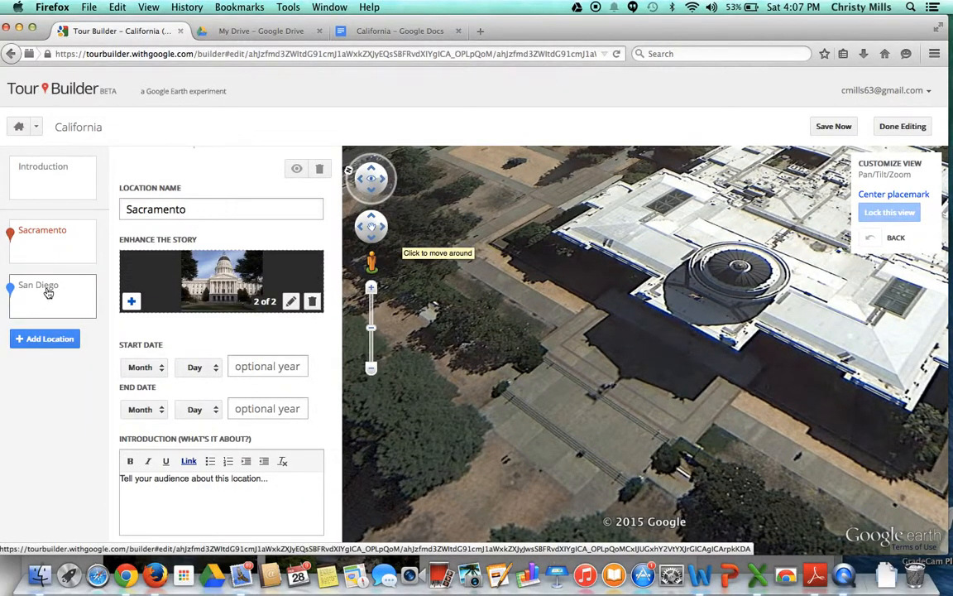
pyautogui.click(48, 293)
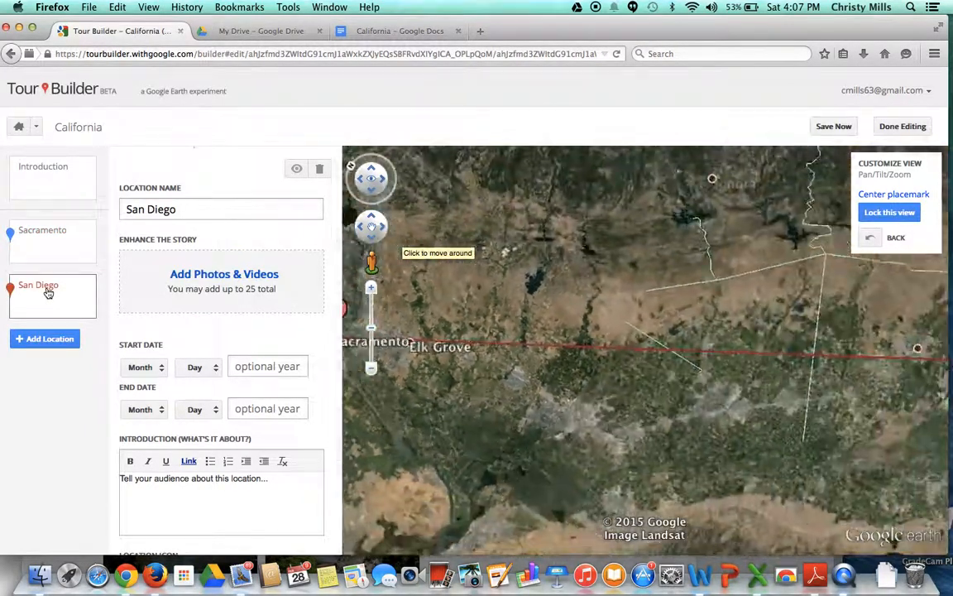